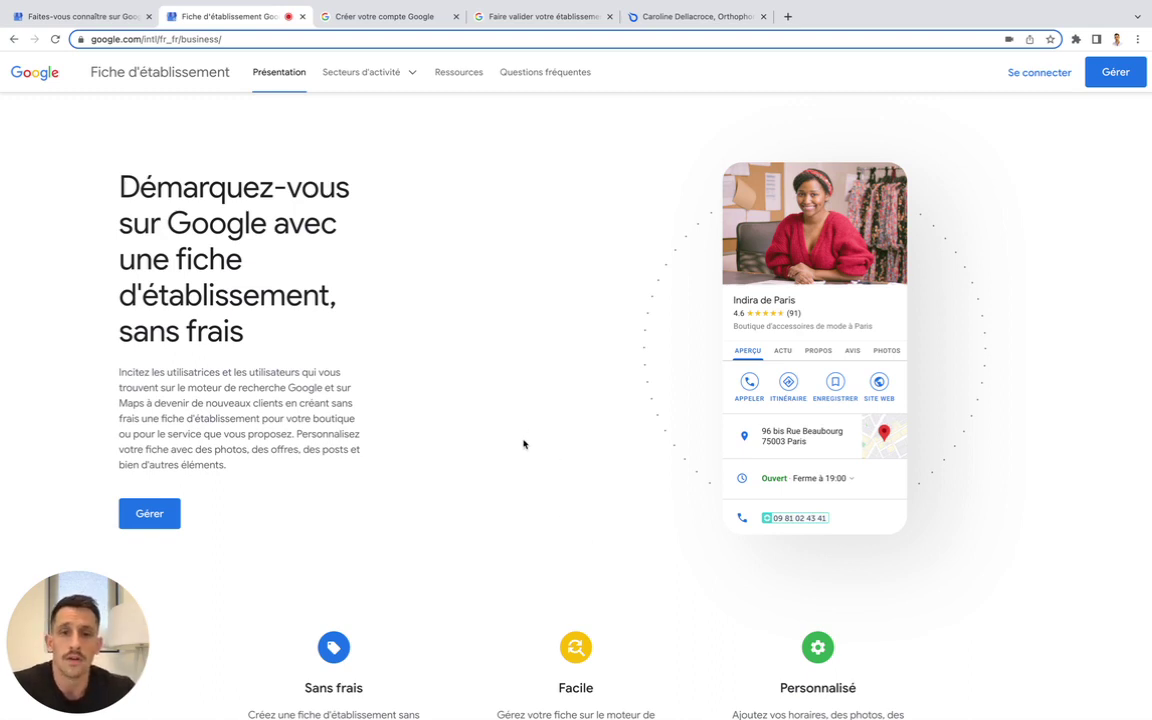
Glance at the Google account signup page, then open the new business listing form's name field
click(385, 16)
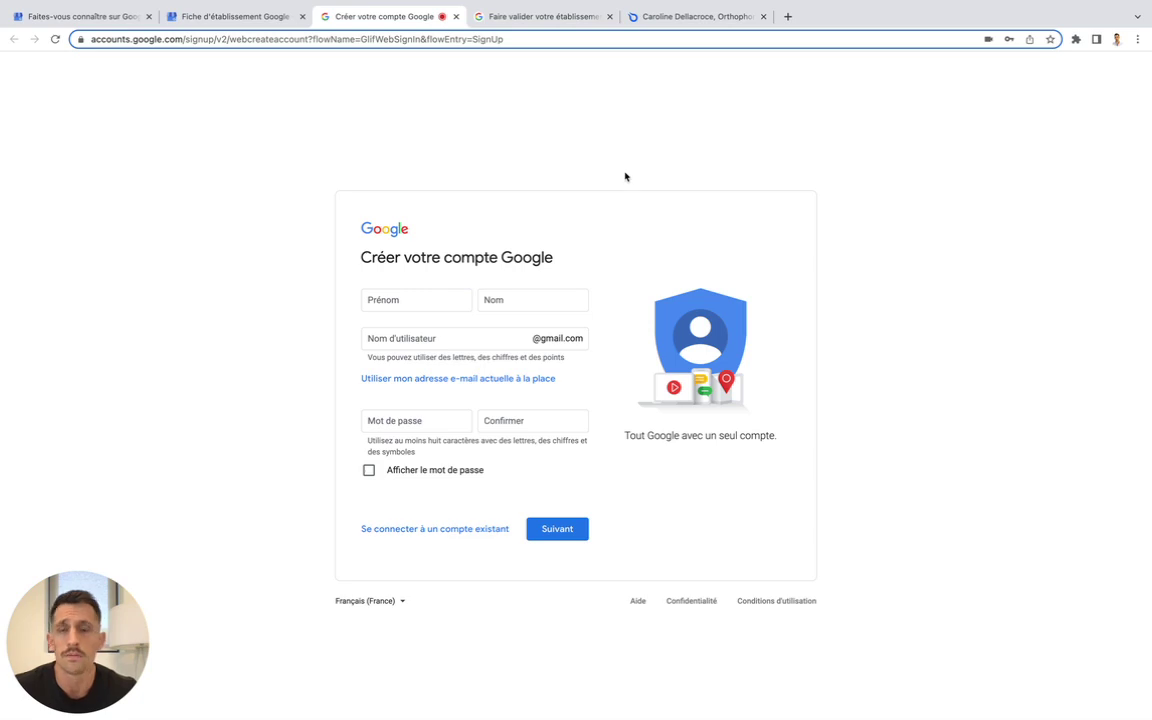
click(230, 17)
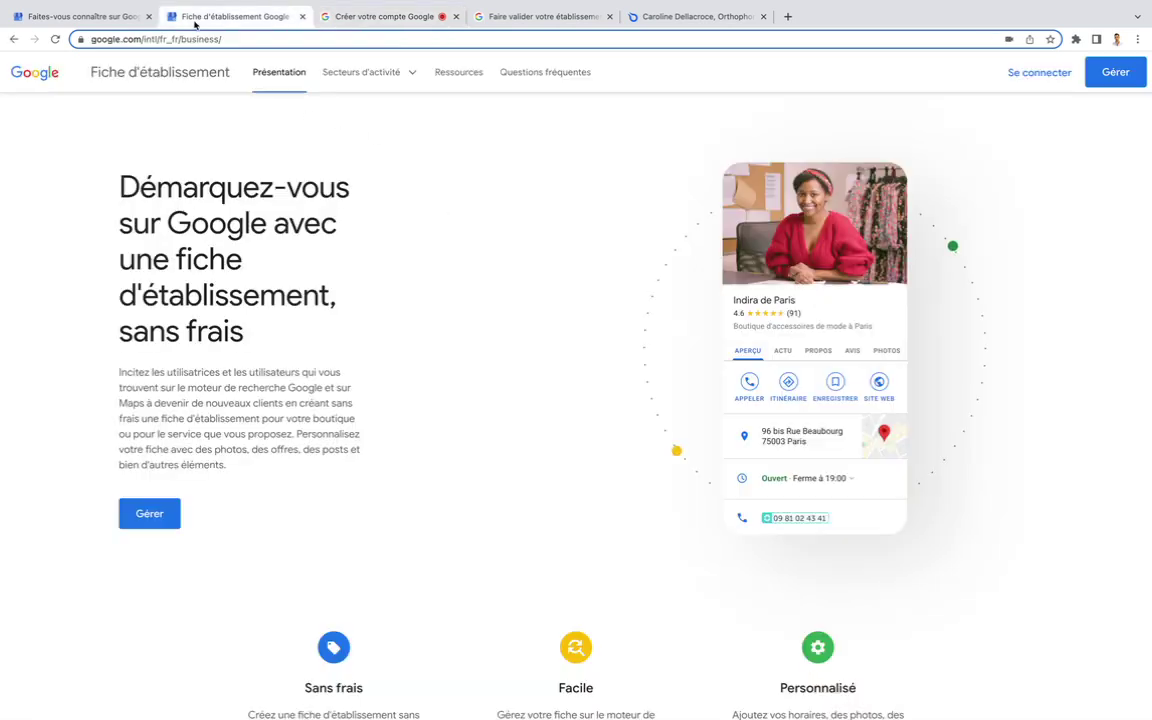
click(55, 17)
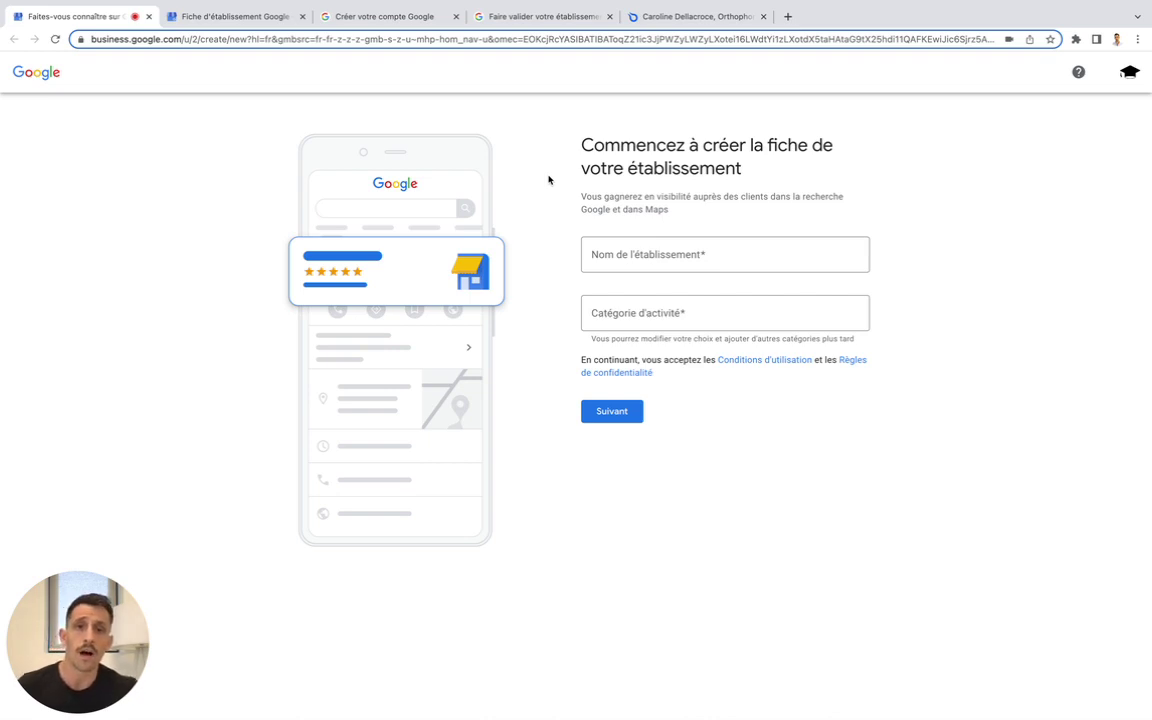
click(632, 256)
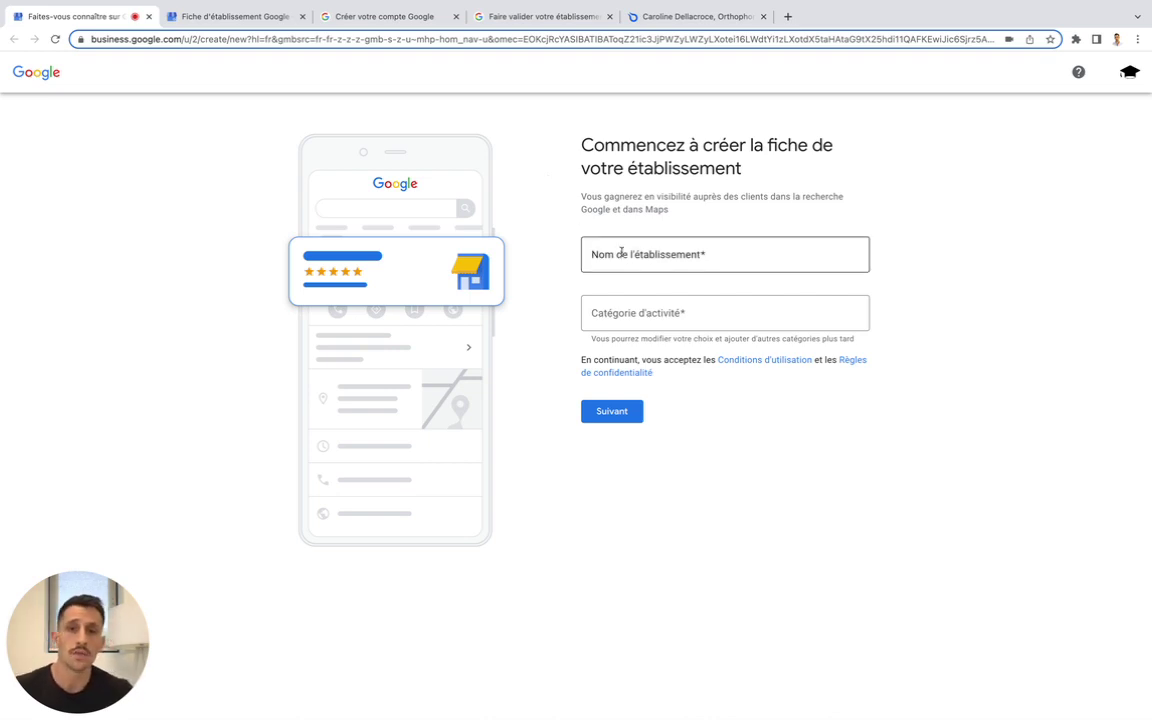
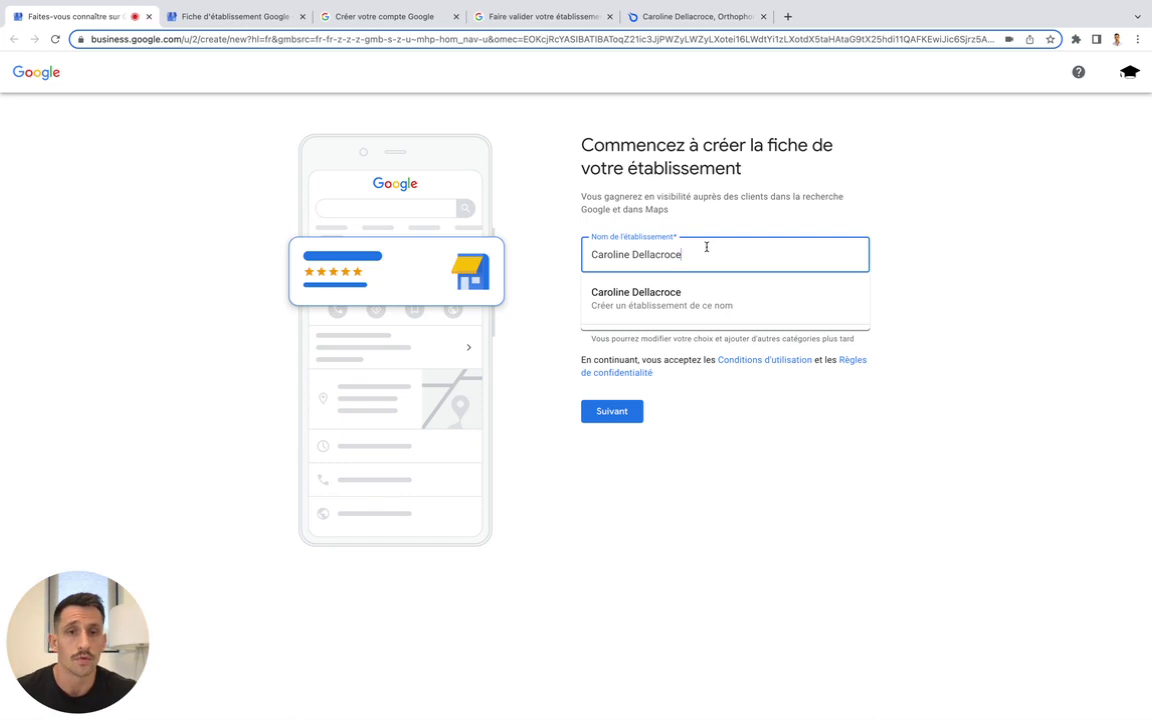
Create the listing under the practitioner's name with category Orthophoniste and continue
click(684, 315)
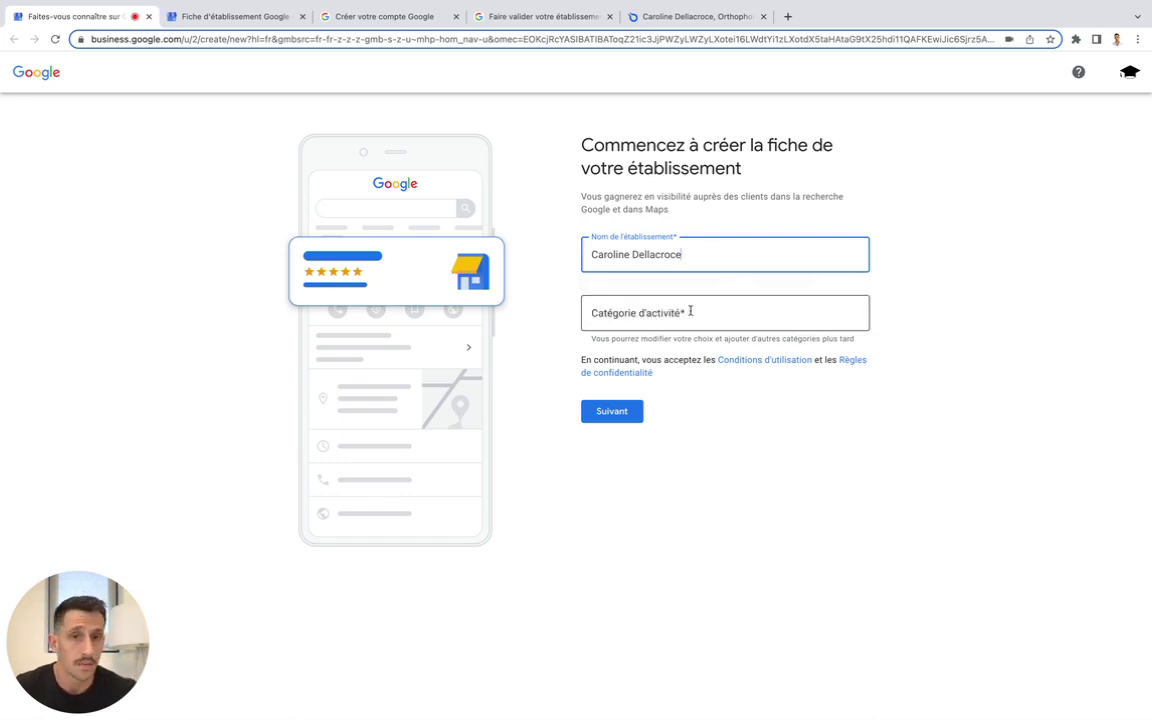
click(689, 314)
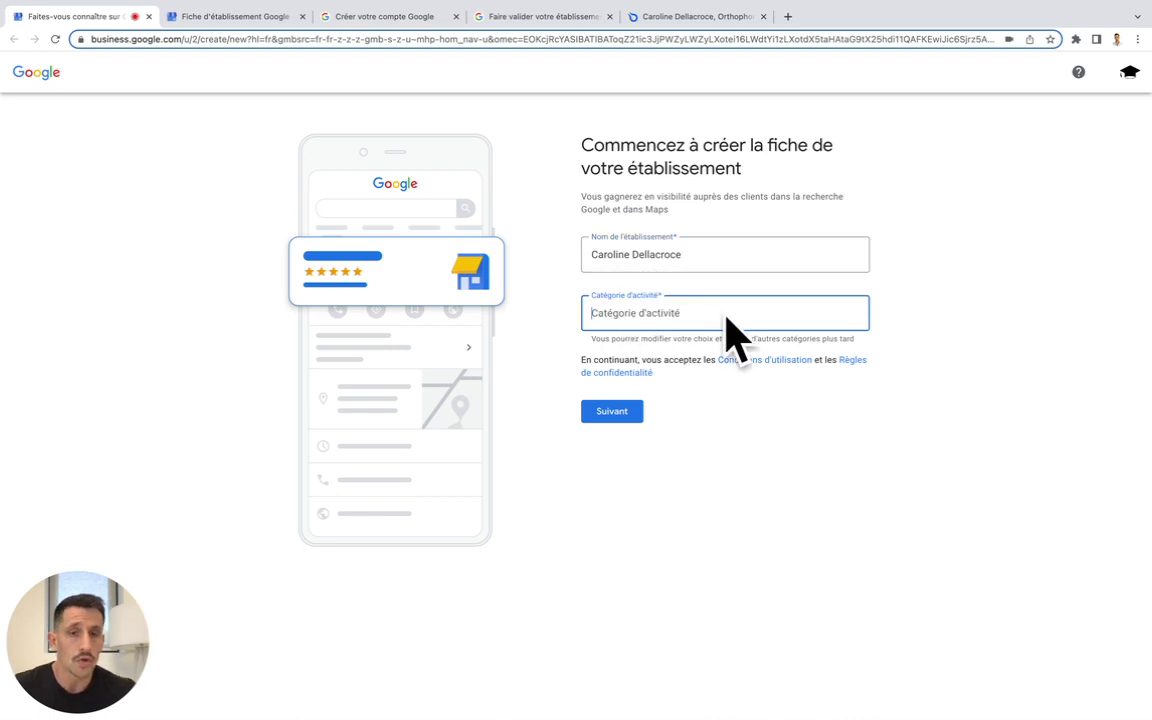
text(orthop)
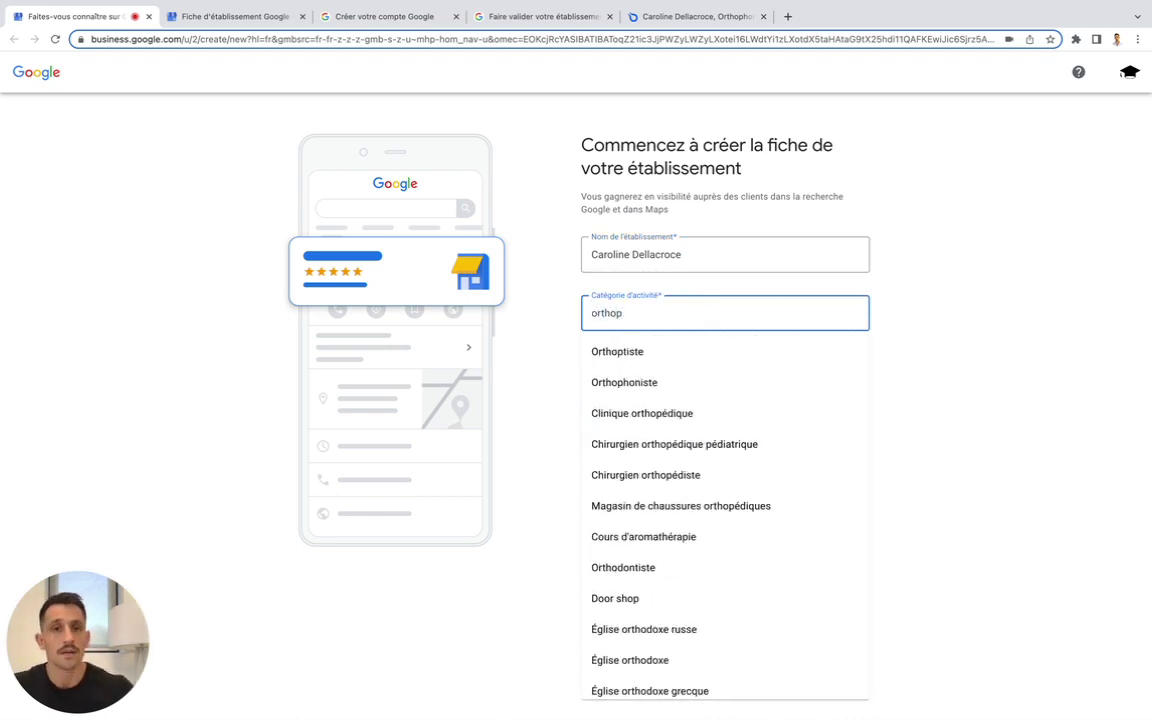
click(710, 381)
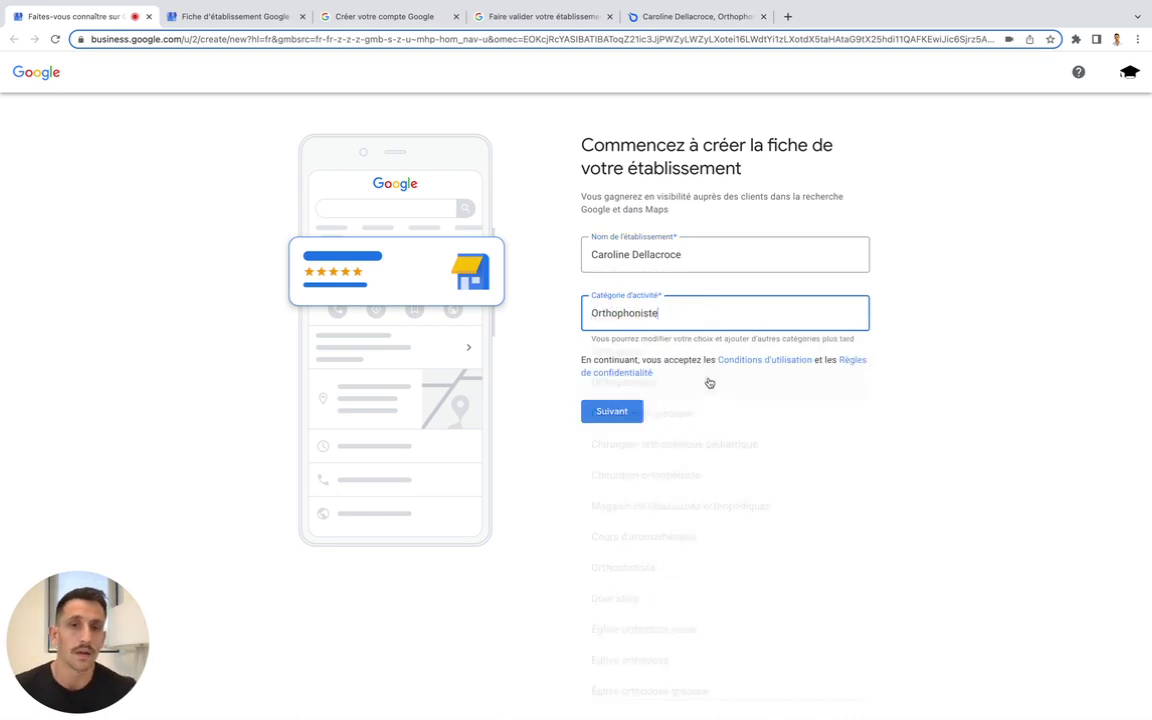
click(631, 414)
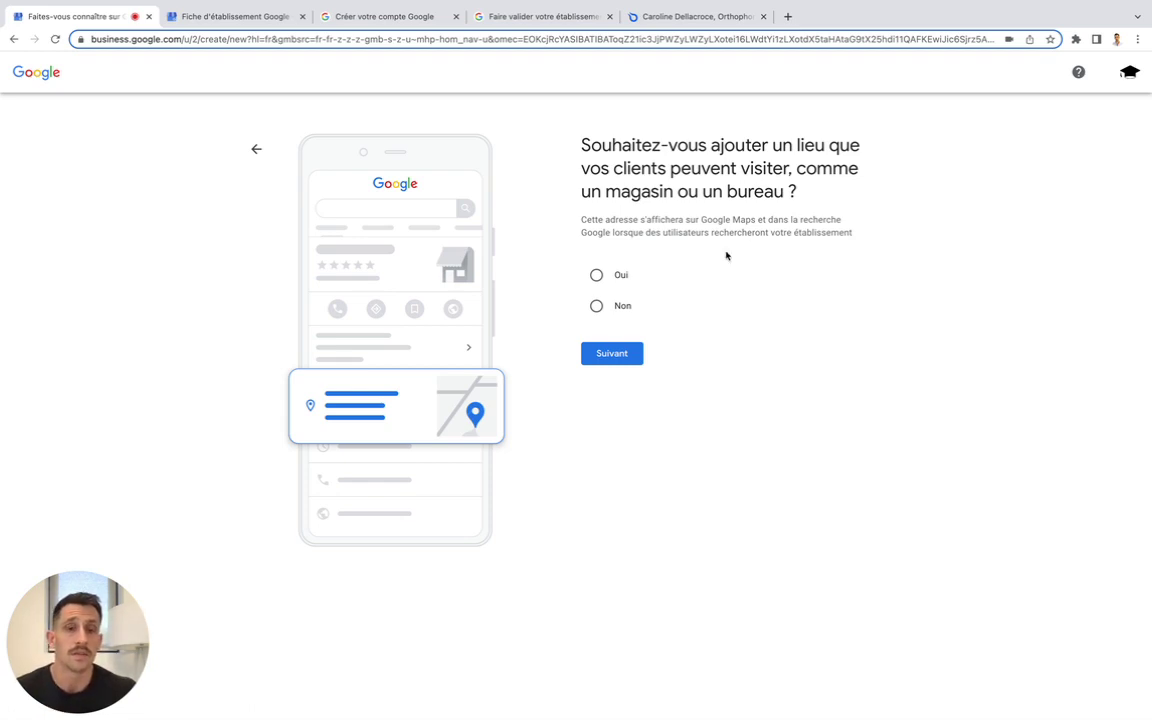
Answer 'Oui' to clients visiting a physical location and continue to the address step
click(597, 274)
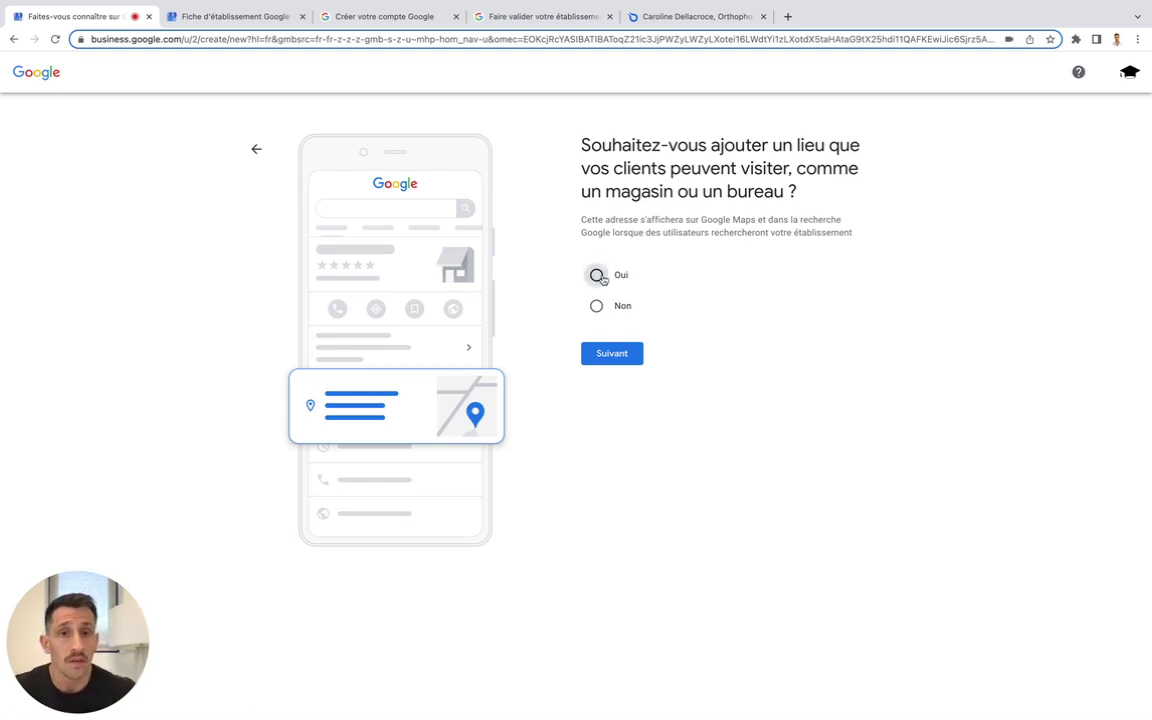
click(617, 357)
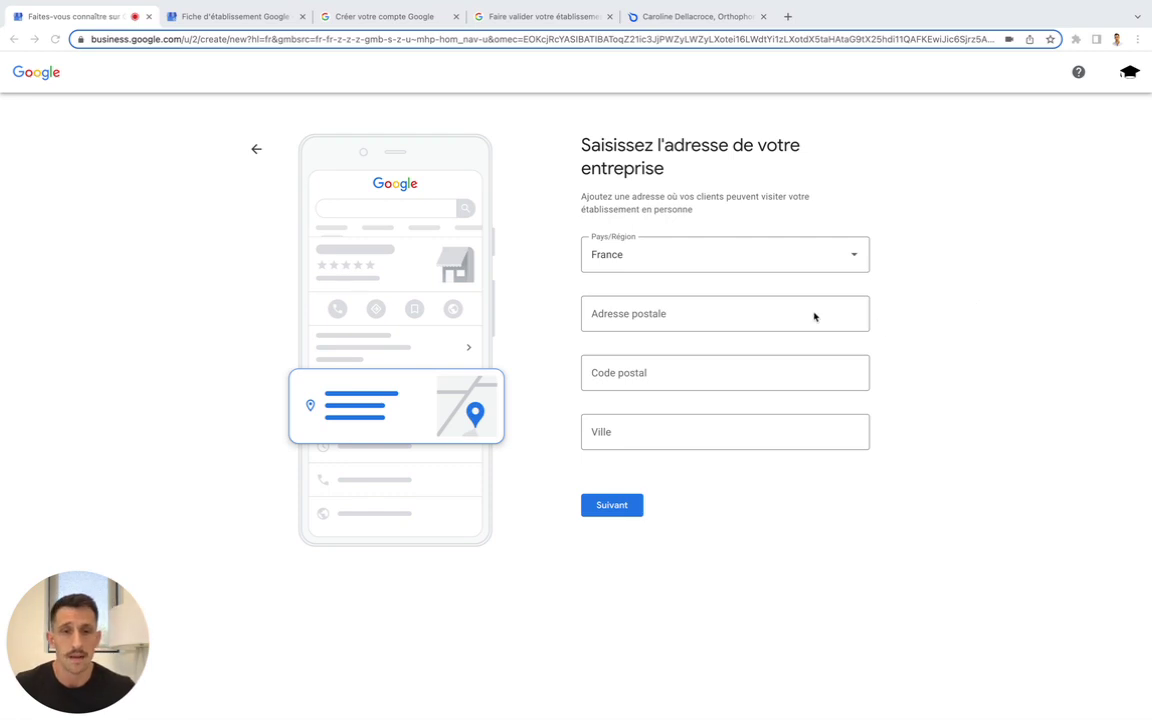
Paste the practice's postal address, accept the matching autocomplete suggestion, and submit it
click(771, 316)
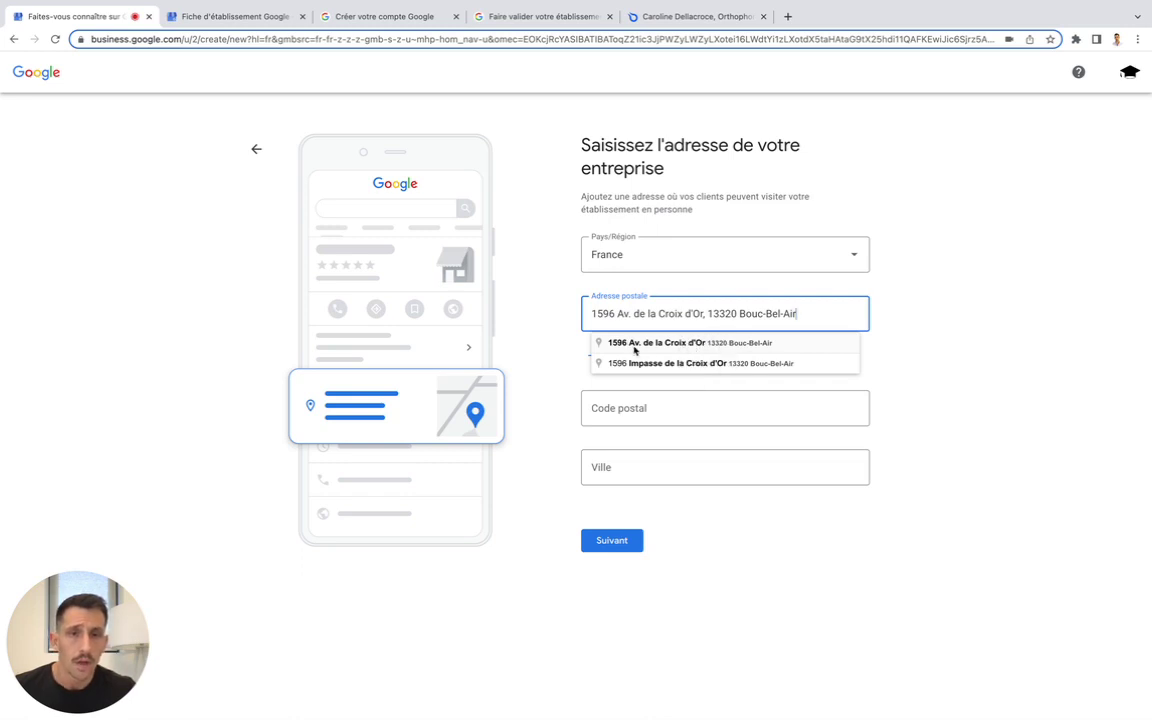
click(671, 343)
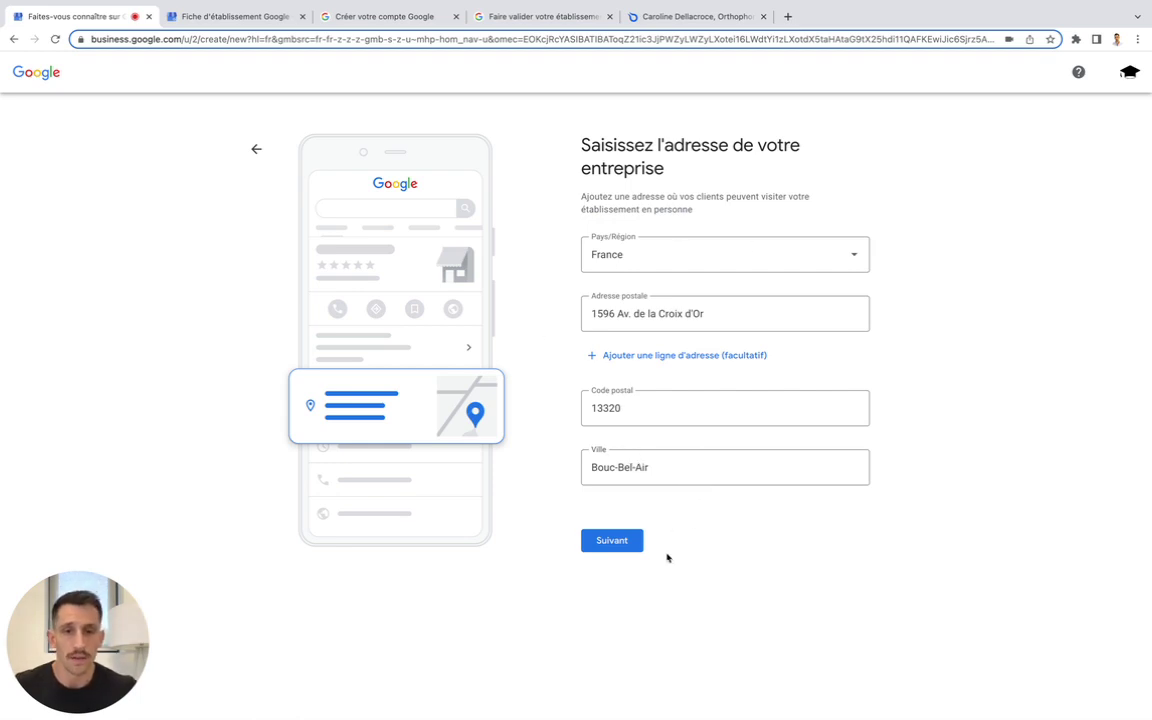
click(615, 542)
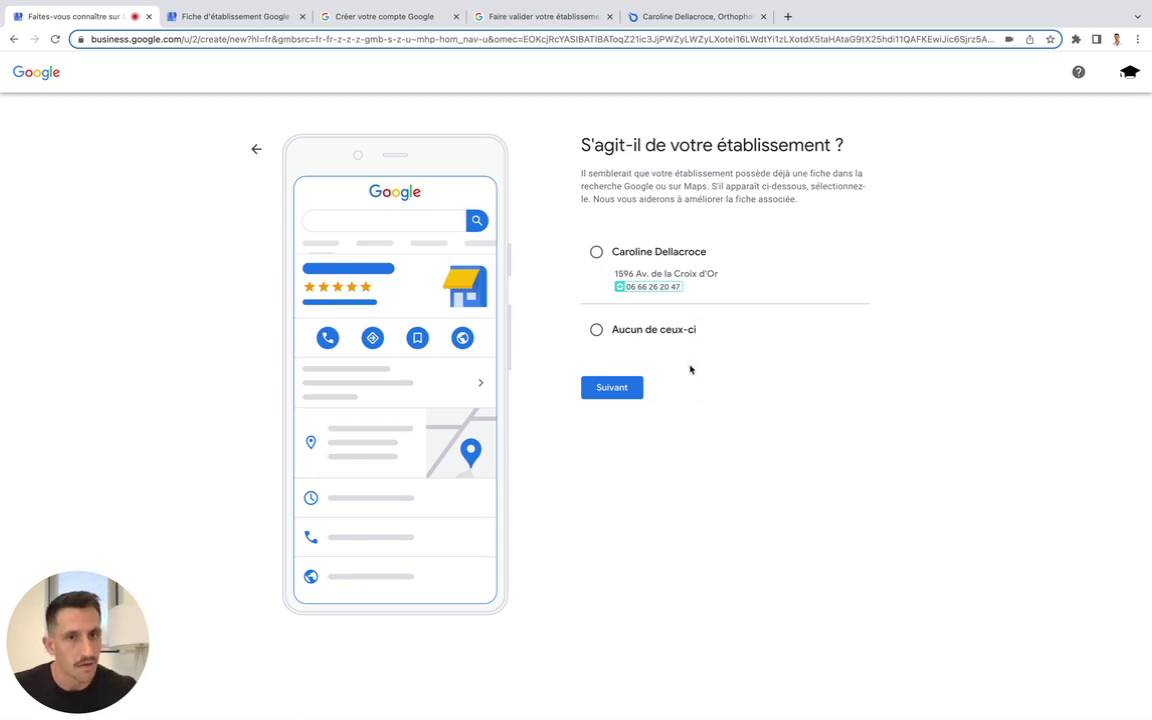
Choose 'Aucun de ceux-ci' for the suggested existing listings and continue
click(596, 331)
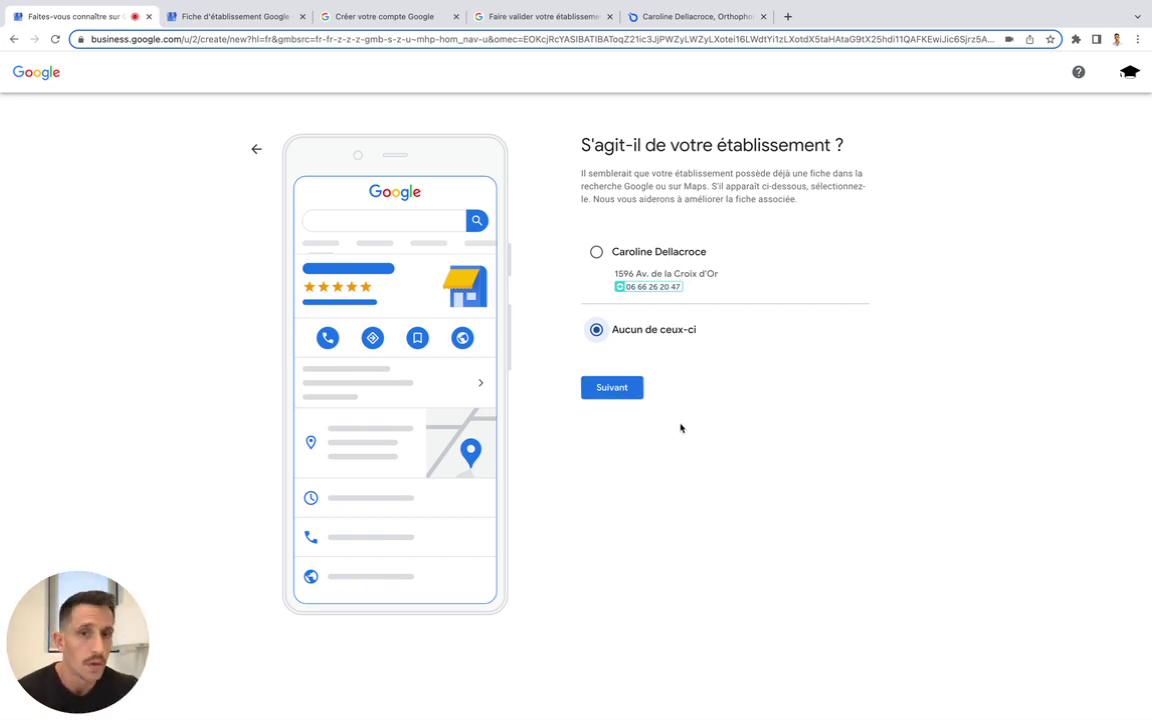
click(628, 390)
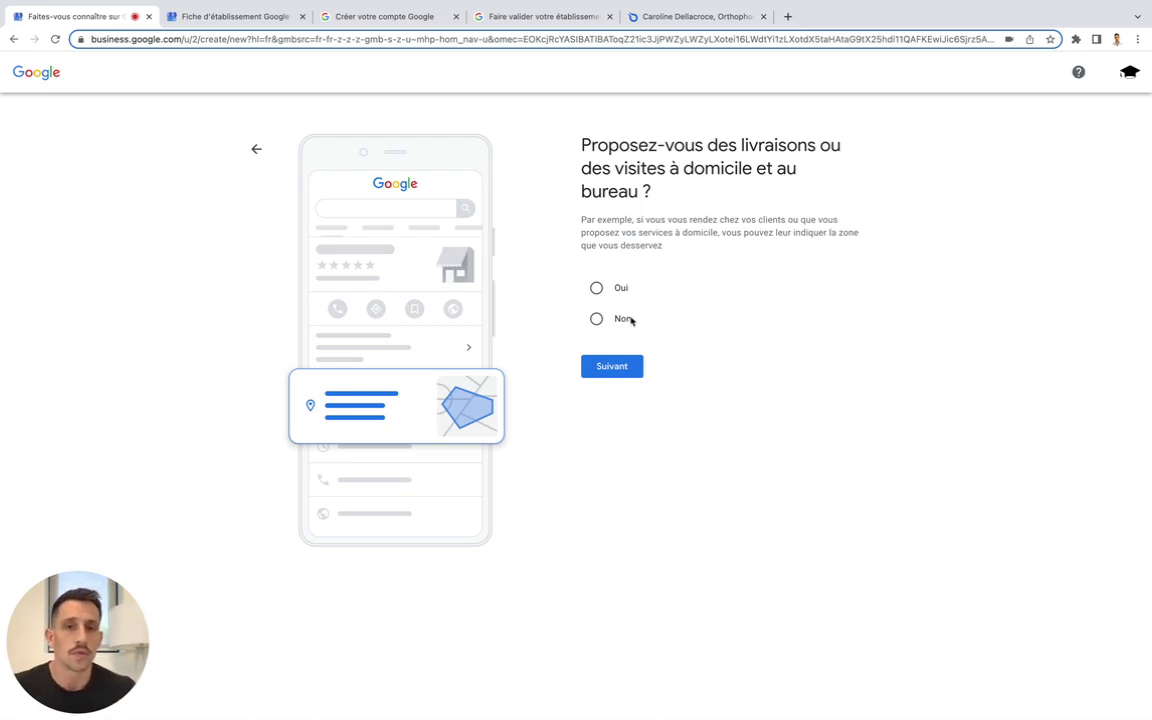
Answer 'Non' to offering deliveries or home and office visits and continue
click(621, 319)
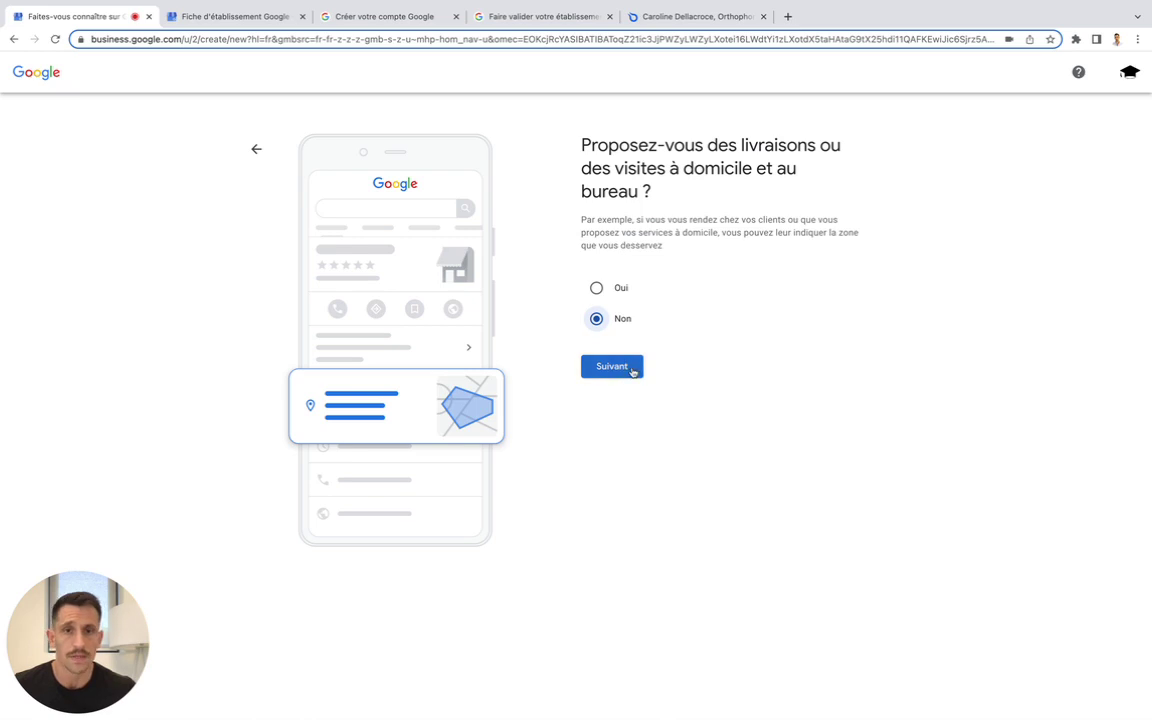
click(631, 369)
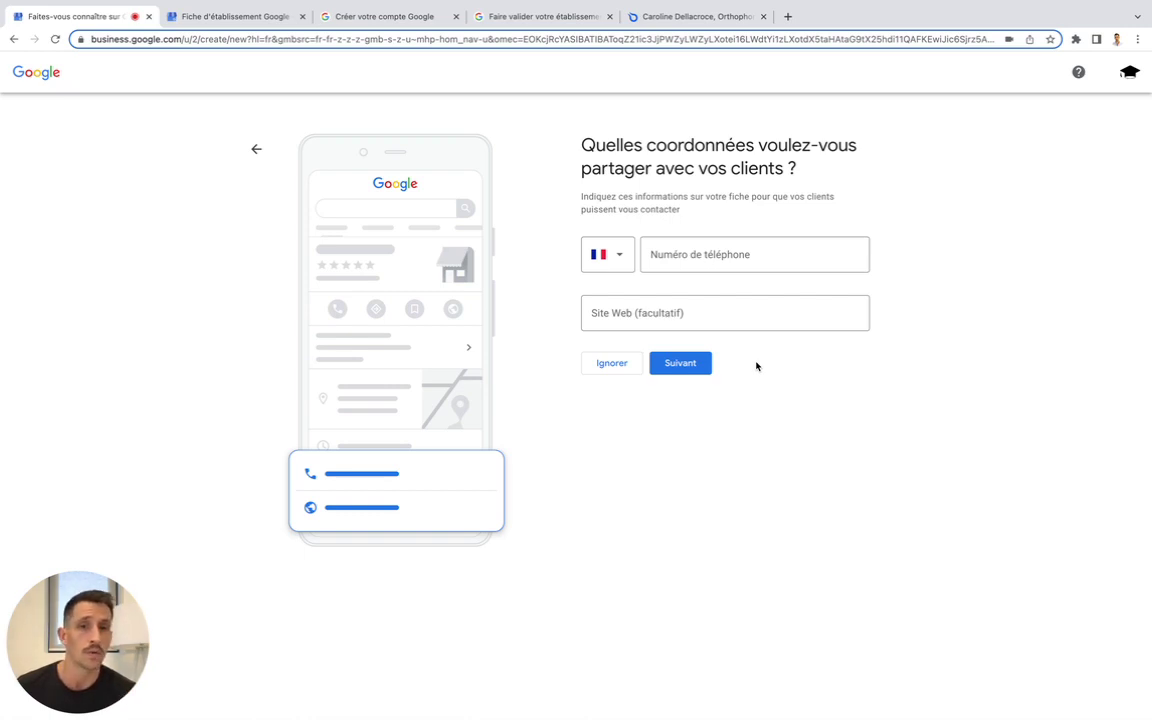
Enter the practice's phone number in the contact details, then switch to the Ortholiste page
click(767, 259)
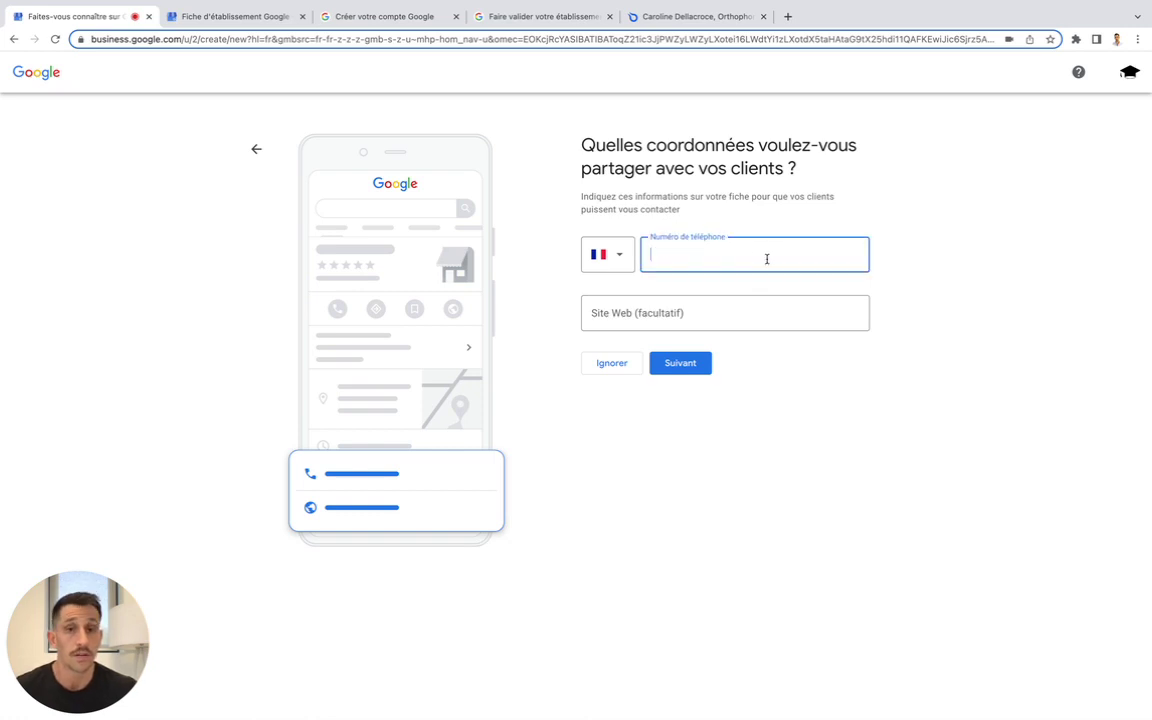
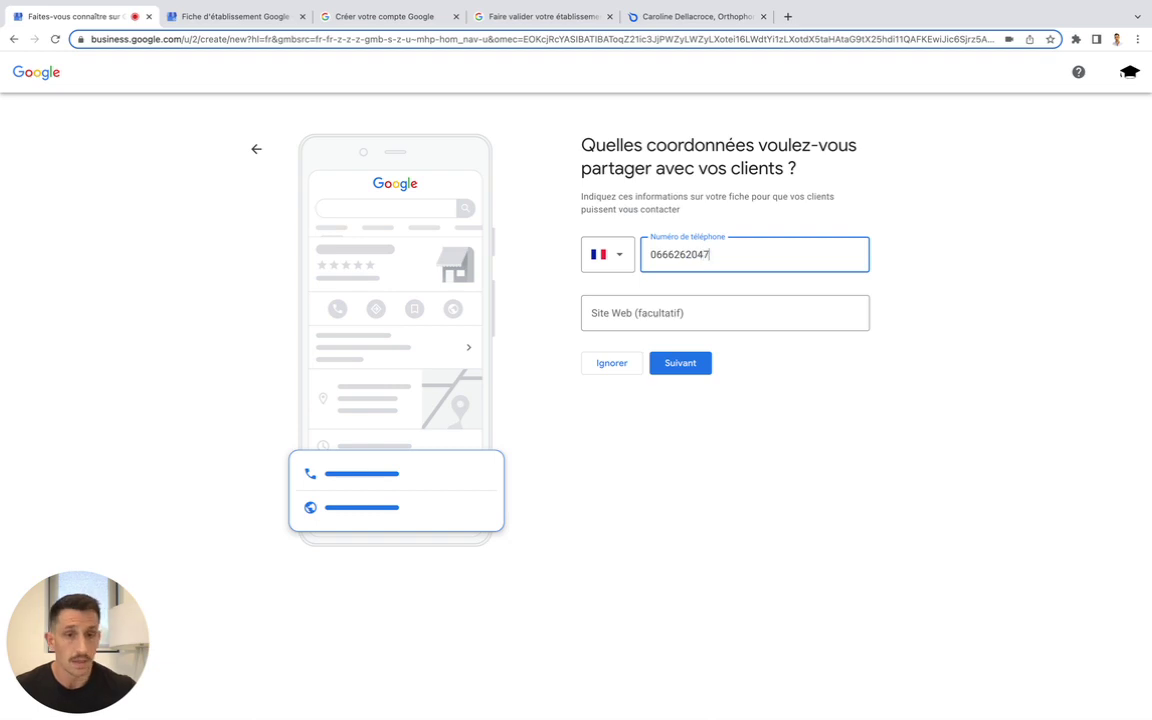
click(792, 224)
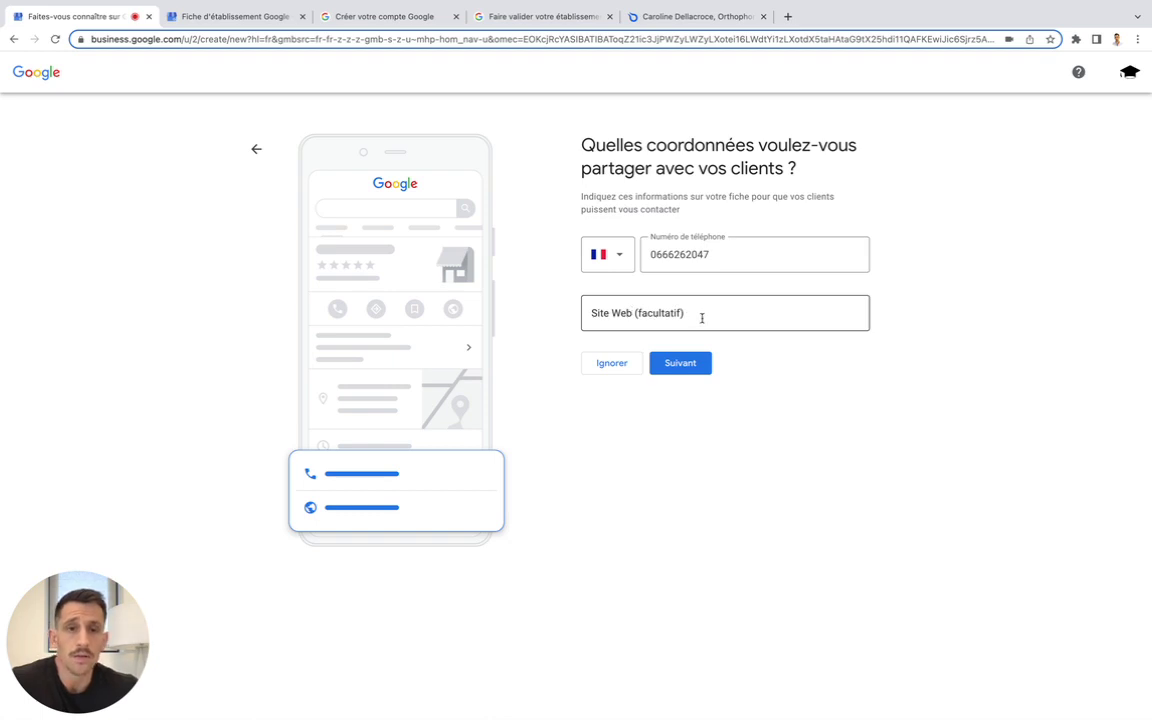
click(676, 17)
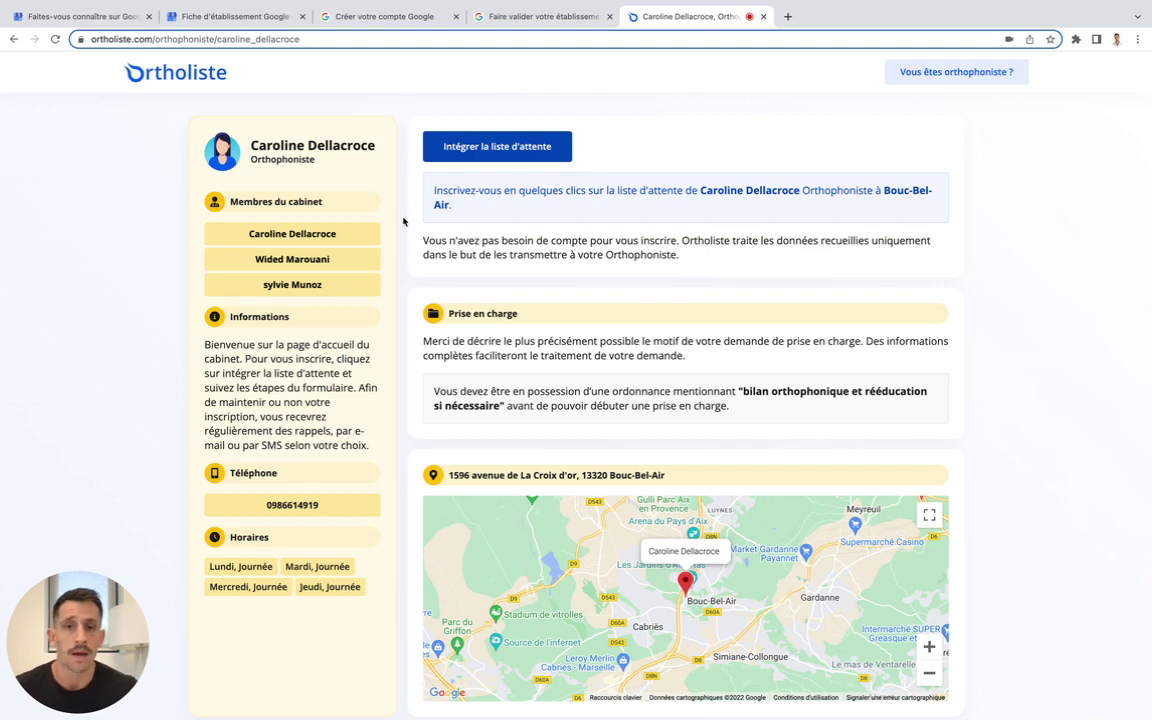
Copy the Ortholiste page URL from the address bar and head back to the listing pages
click(301, 40)
key(ctrl+c)
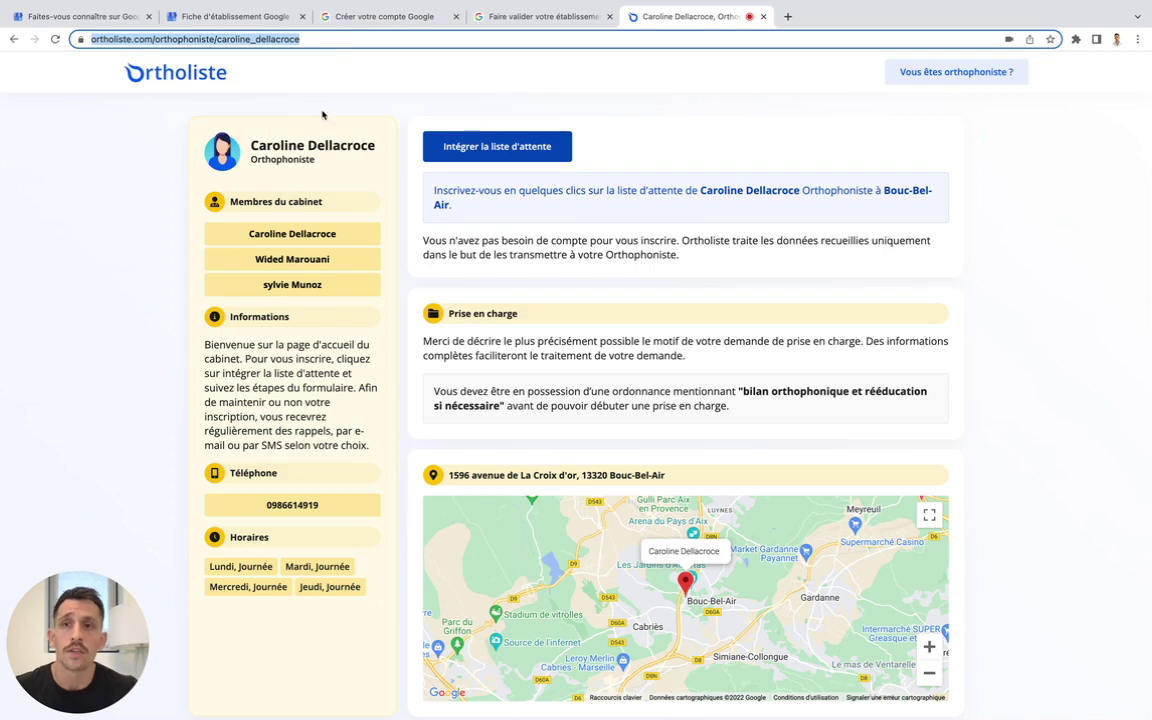
click(226, 18)
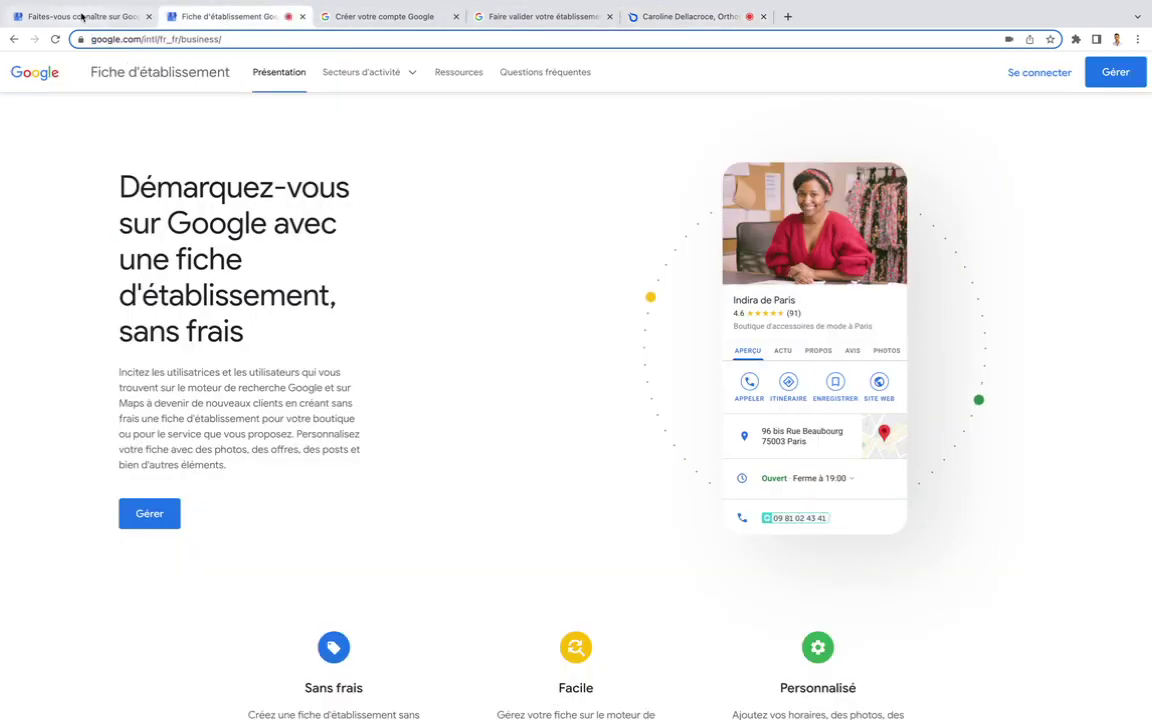
Paste the Ortholiste URL as the listing's website, submit the contact details, and view the validation help
click(82, 18)
click(680, 313)
key(ctrl+v)
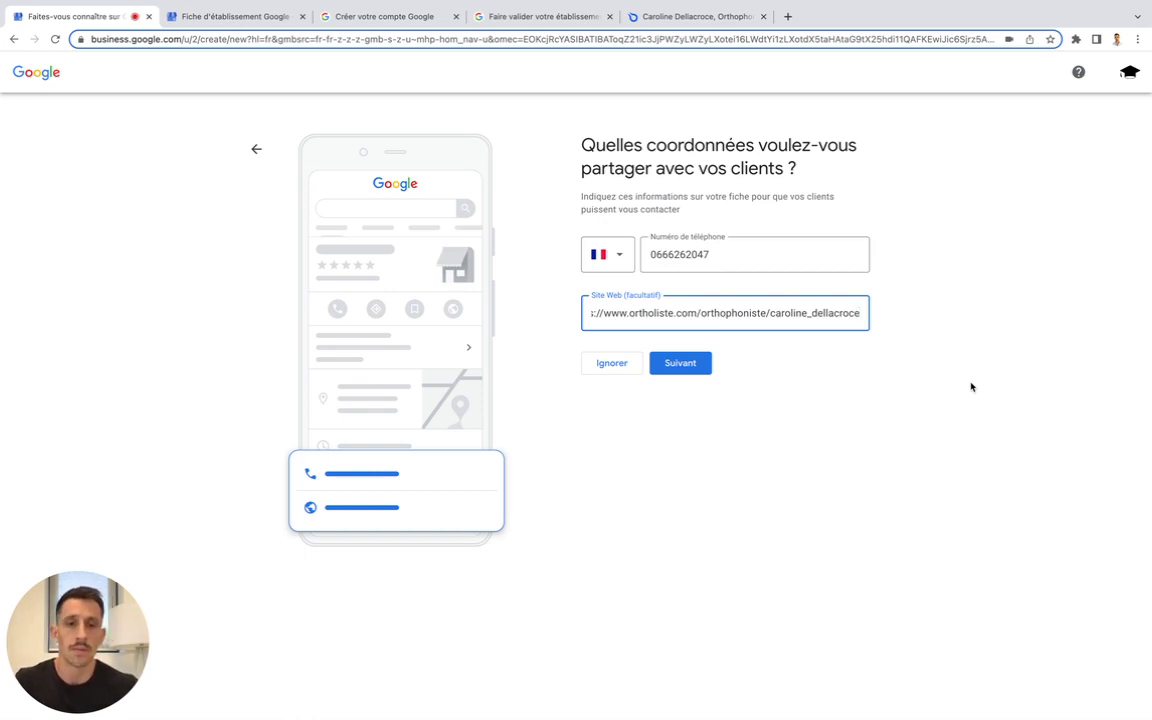
click(686, 367)
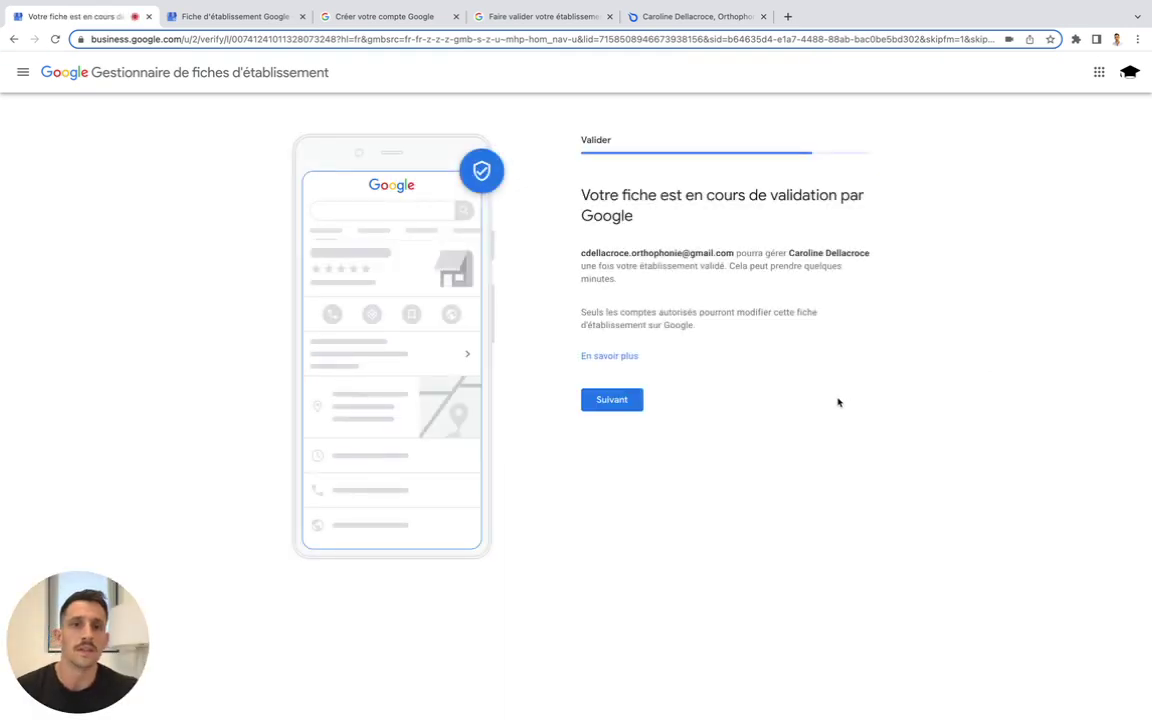
click(522, 17)
Read the Téléphone ou SMS and Carte postale validation instructions, then leave the help article
scroll(415, 235, down, 1)
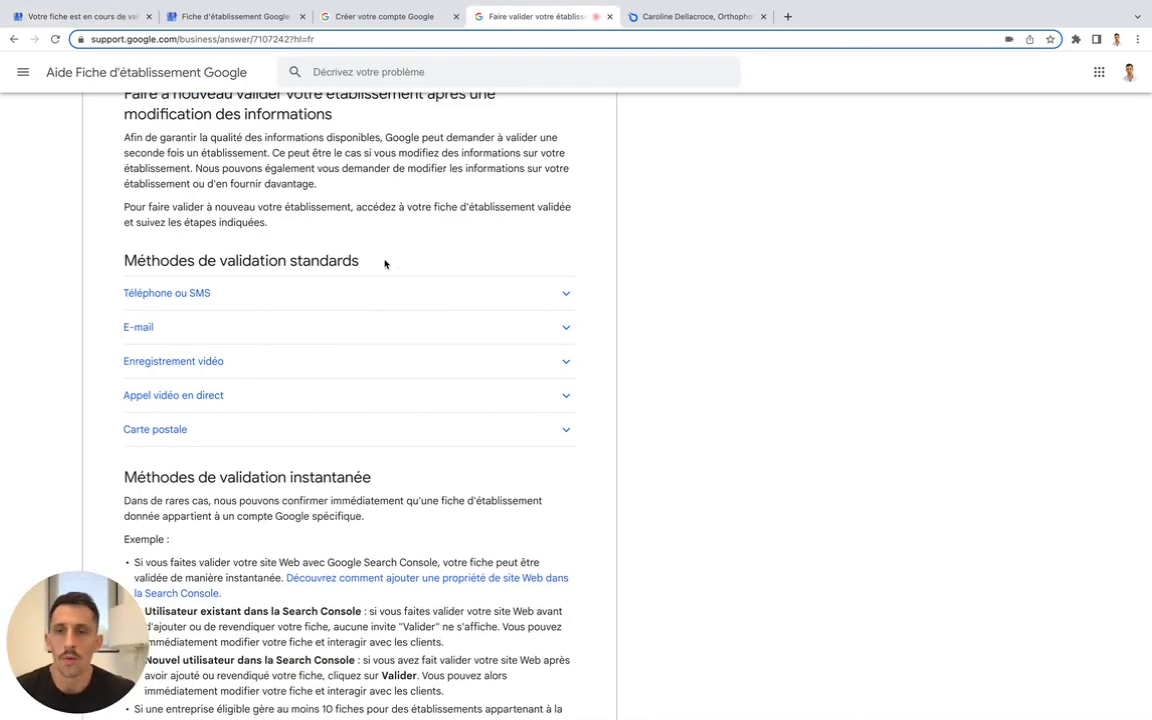
click(568, 296)
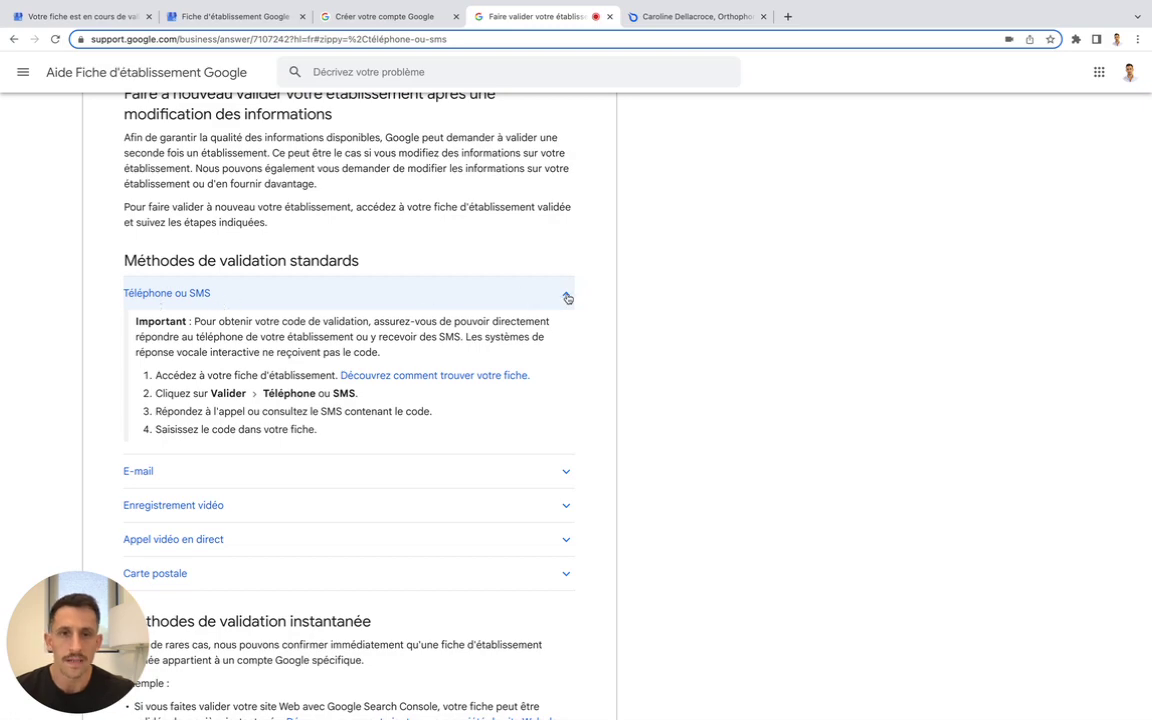
click(567, 297)
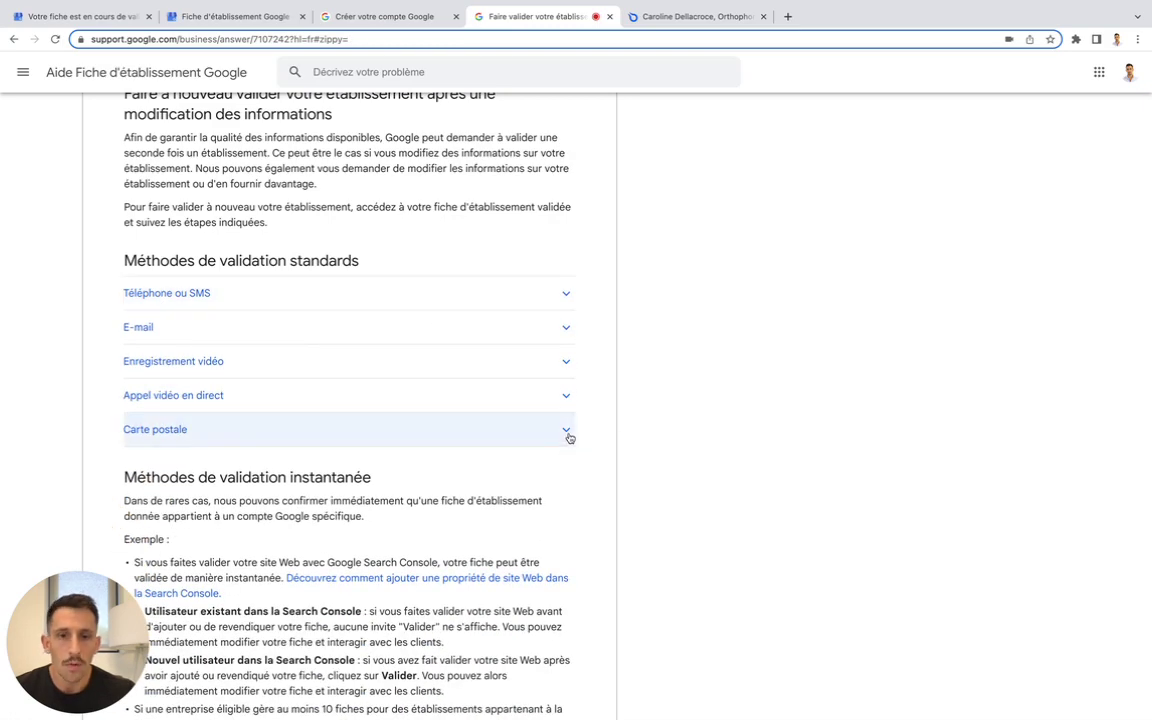
click(564, 436)
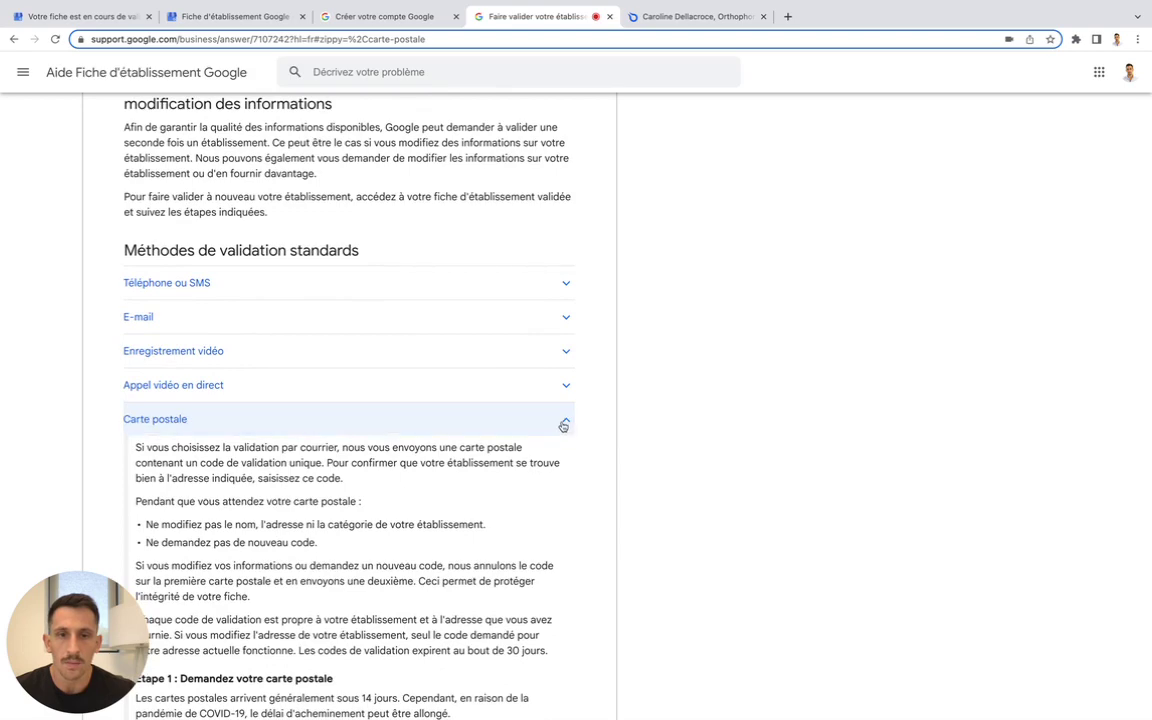
click(564, 425)
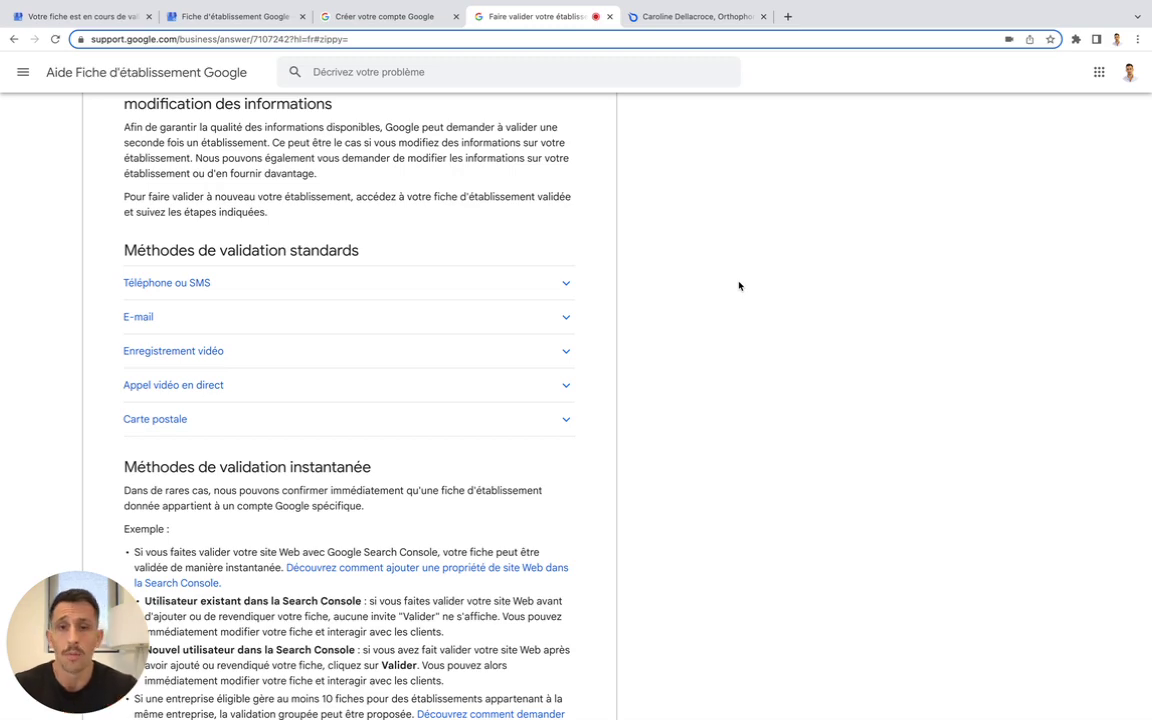
click(350, 16)
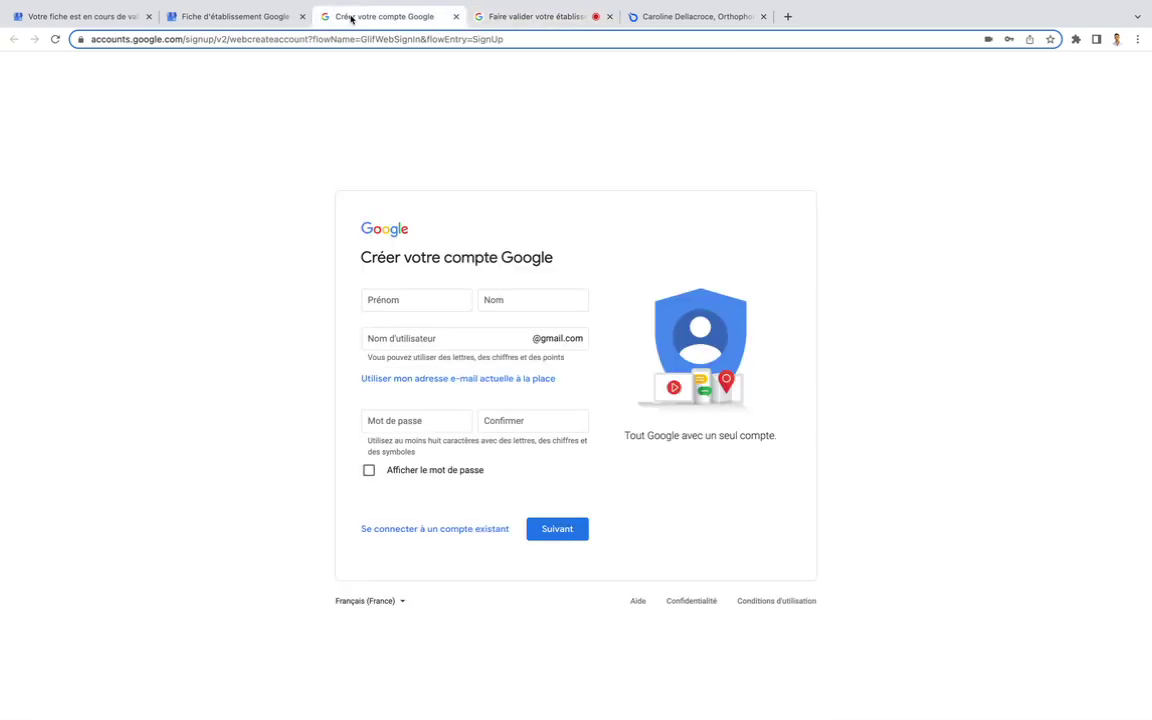
Return to the validation page and continue to the opening hours step
click(237, 16)
click(80, 16)
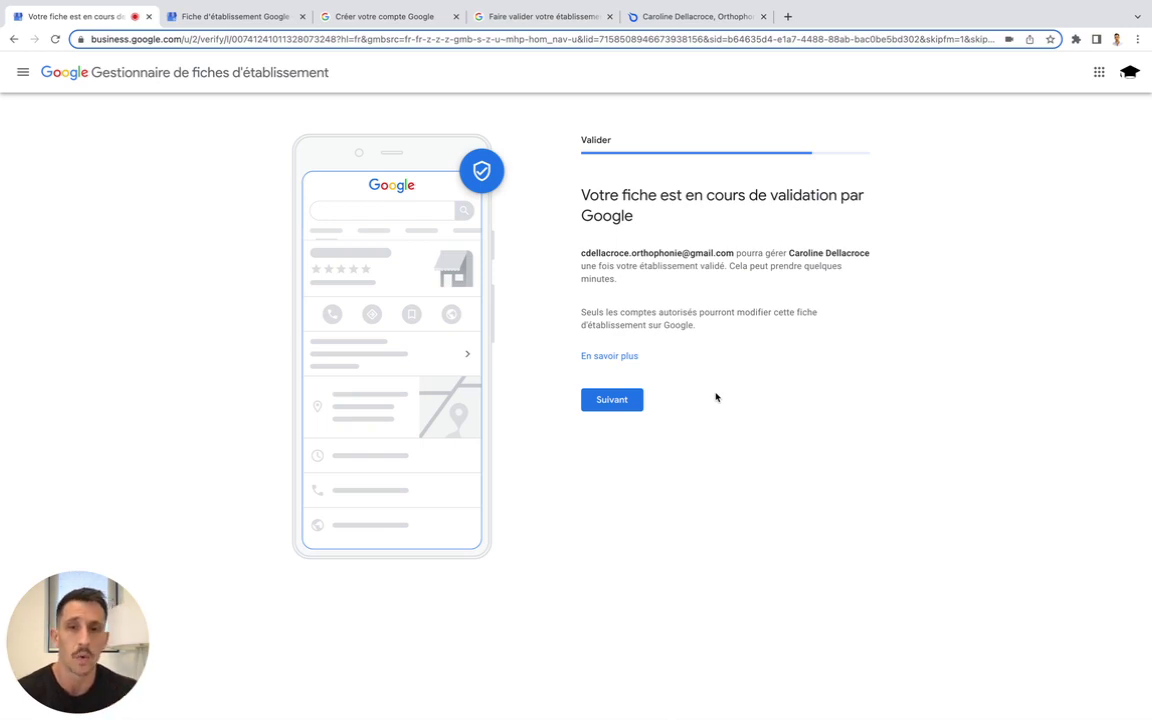
click(626, 404)
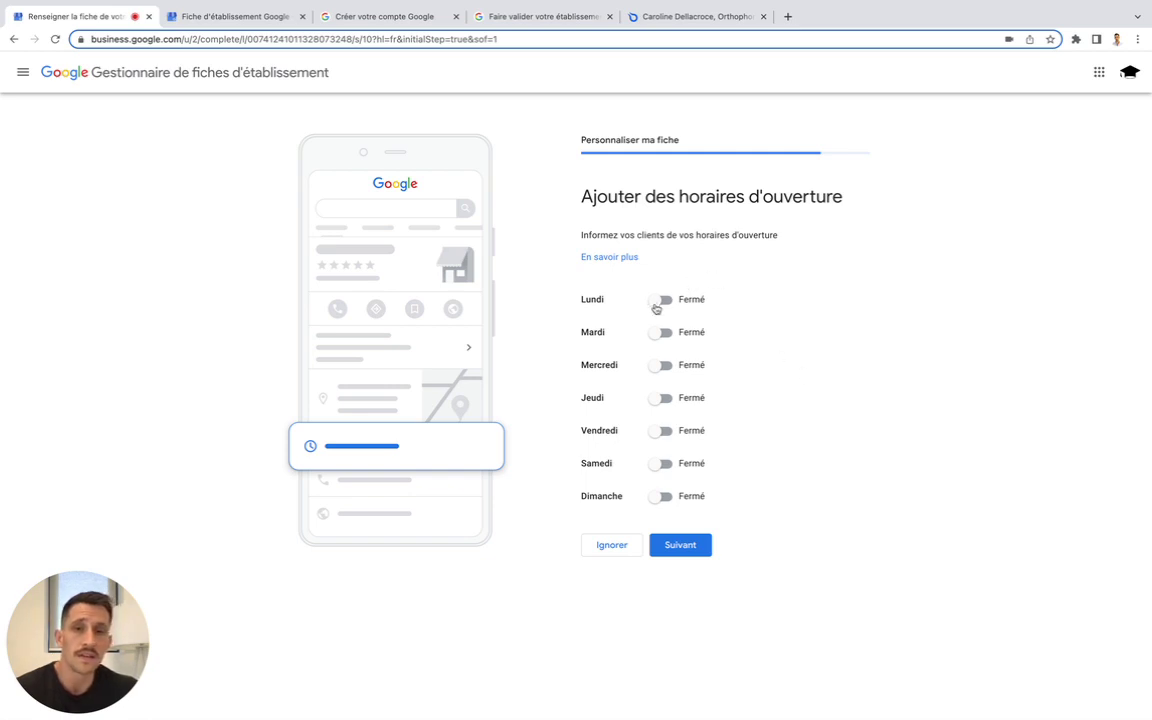
Try Monday hours 09:00–17:00, then set Monday back to Fermé and skip opening hours
click(660, 300)
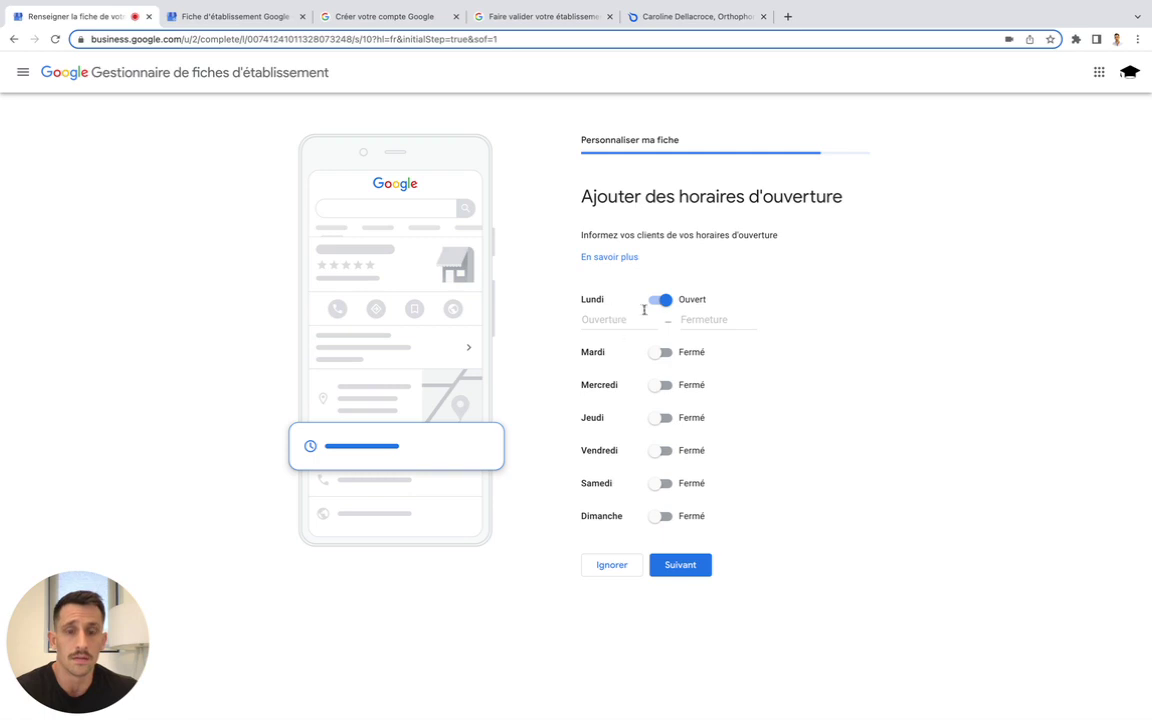
click(612, 320)
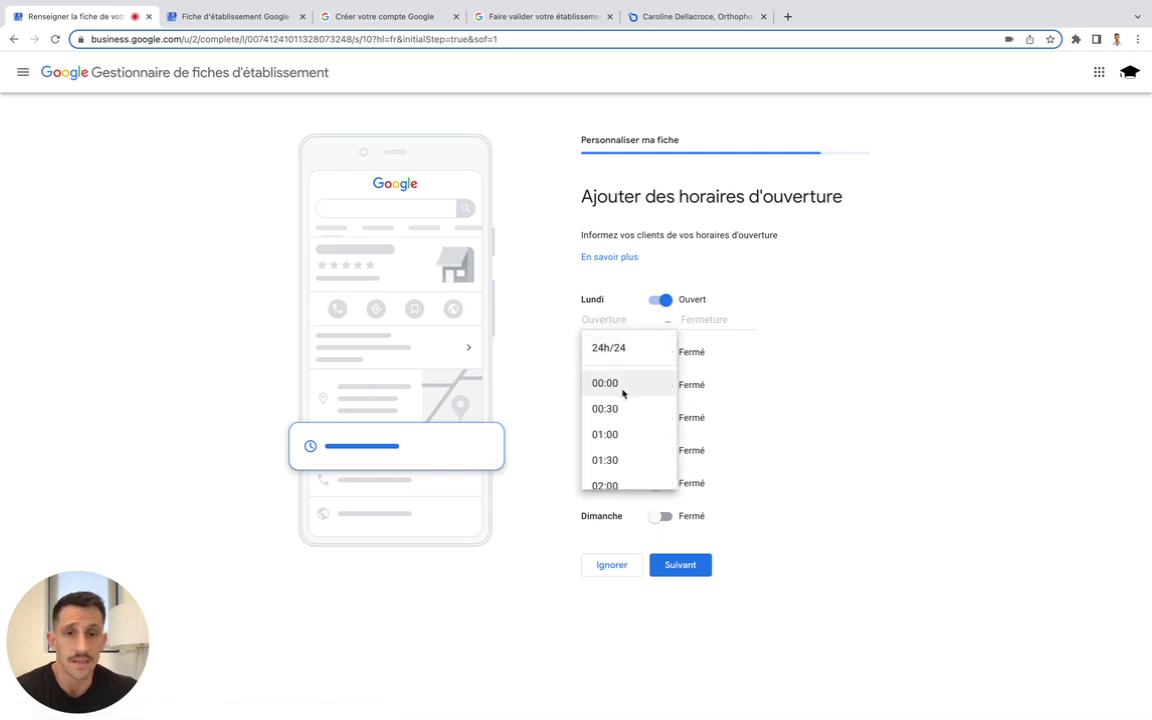
scroll(632, 453, down, 1)
scroll(617, 450, up, 1)
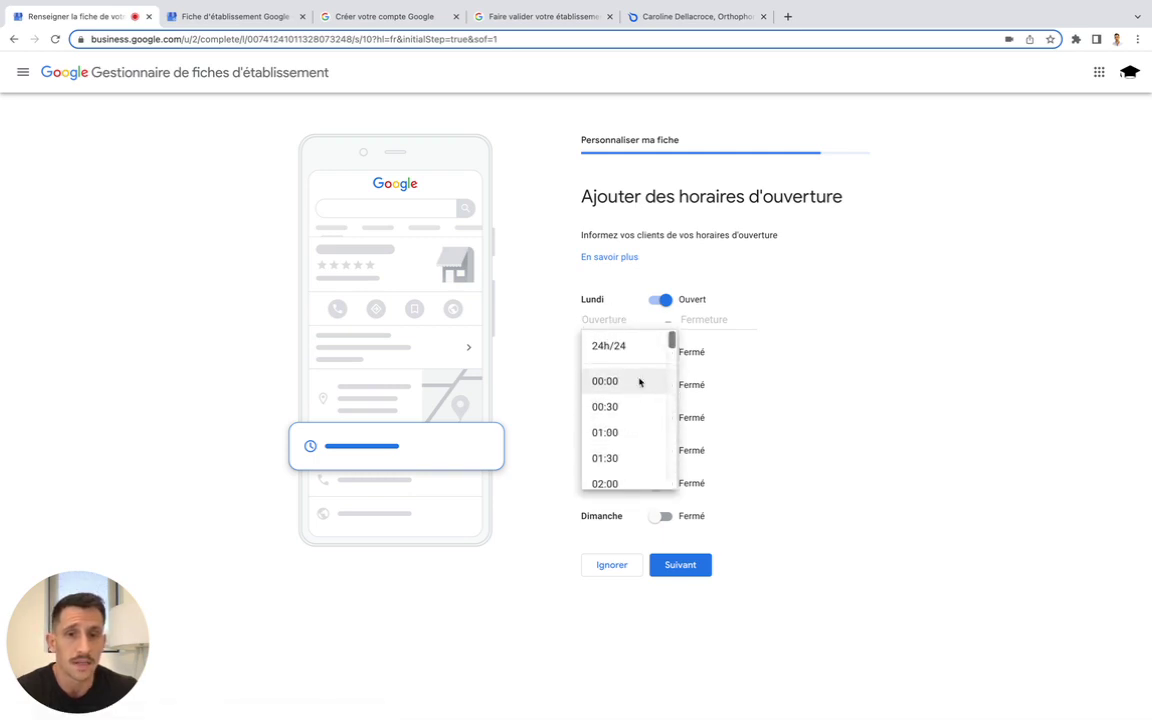
scroll(638, 447, down, 5)
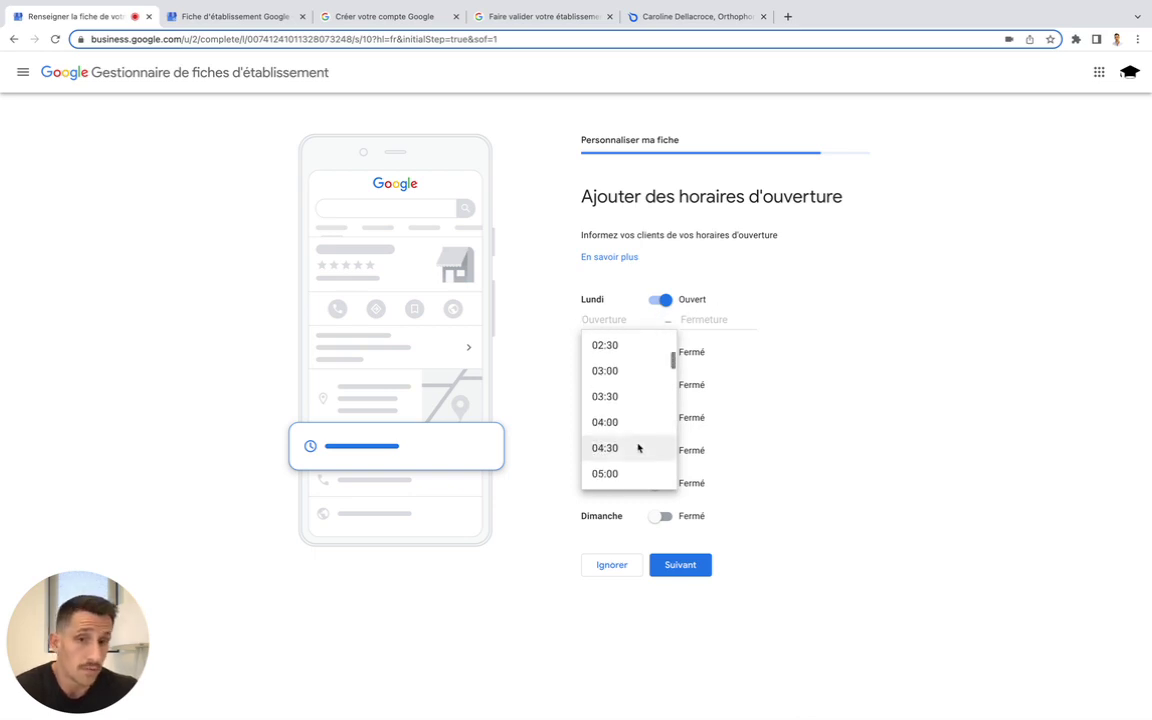
scroll(625, 454, down, 4)
click(630, 456)
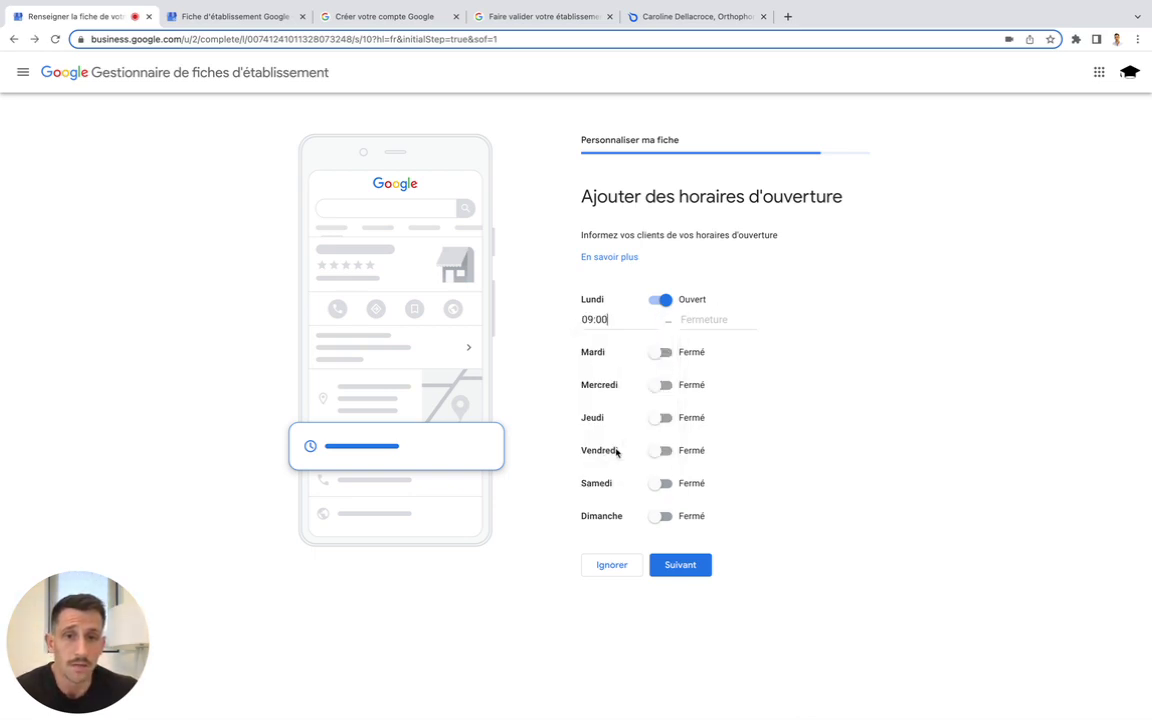
click(686, 320)
text(17)
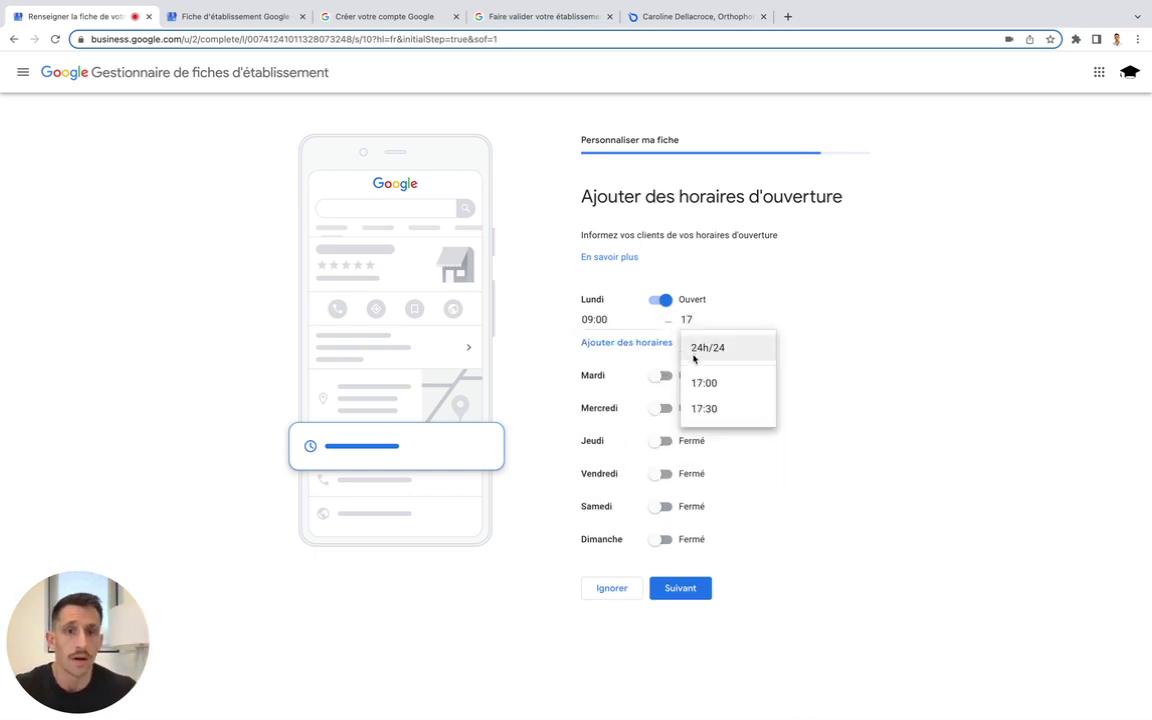
click(711, 382)
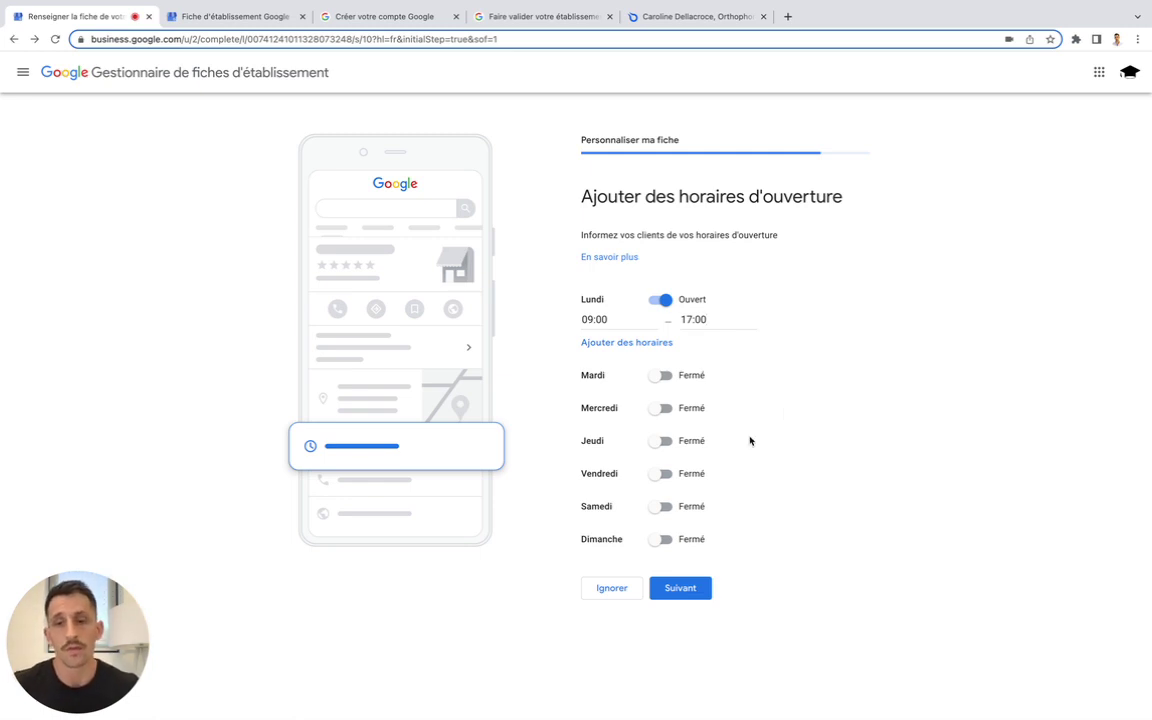
click(666, 300)
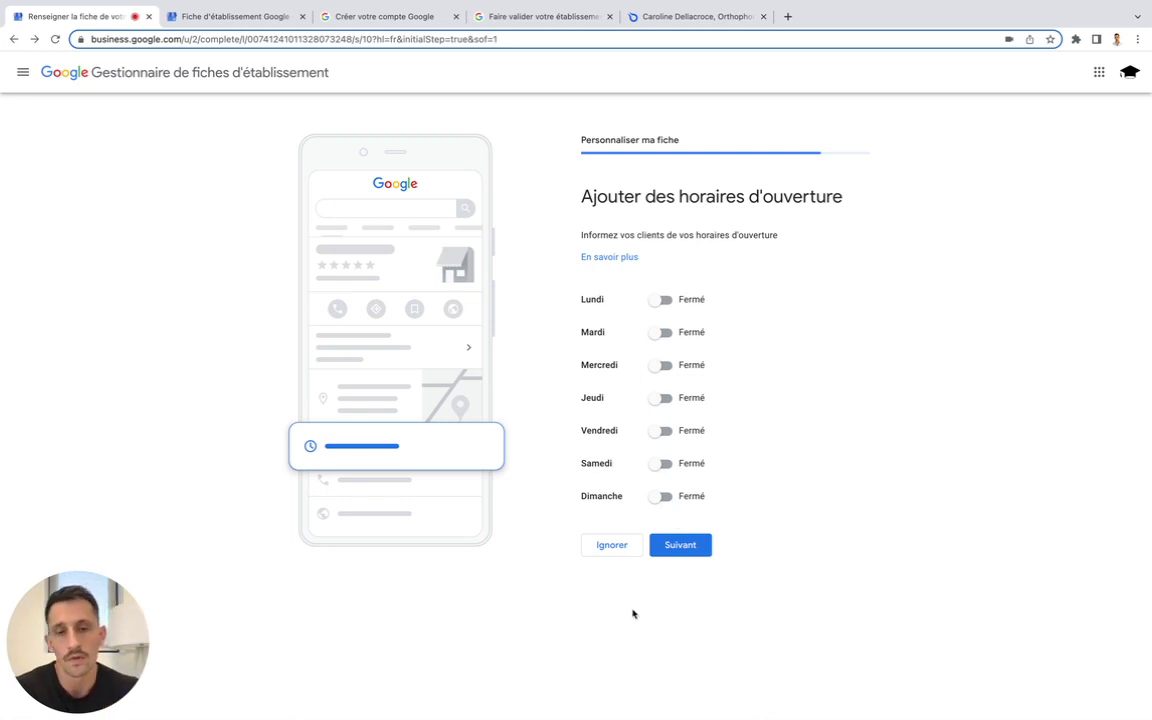
click(617, 548)
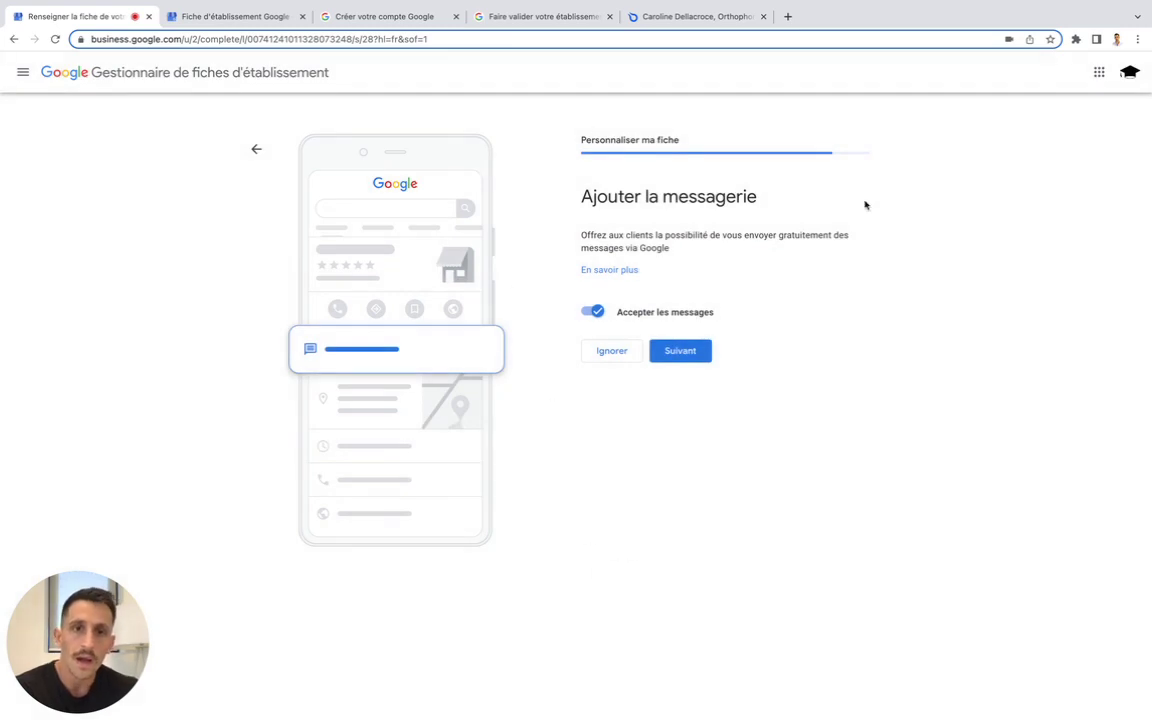
Switch off 'Accepter les messages' and skip the messaging step
click(594, 311)
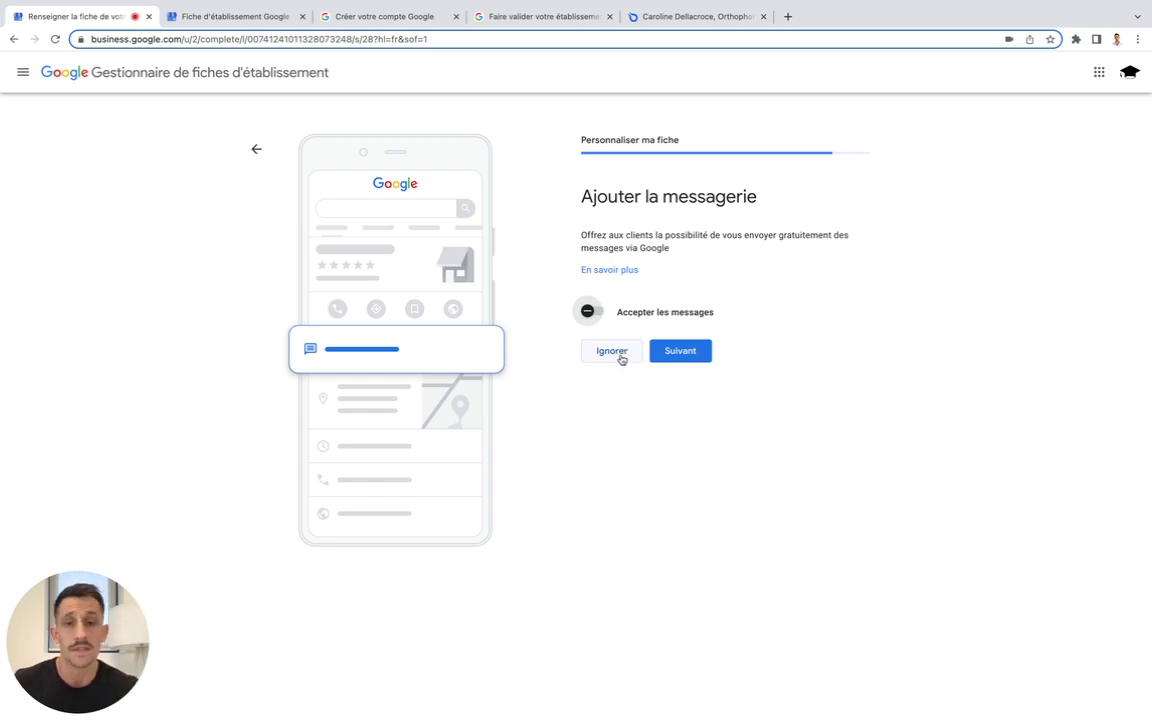
click(612, 352)
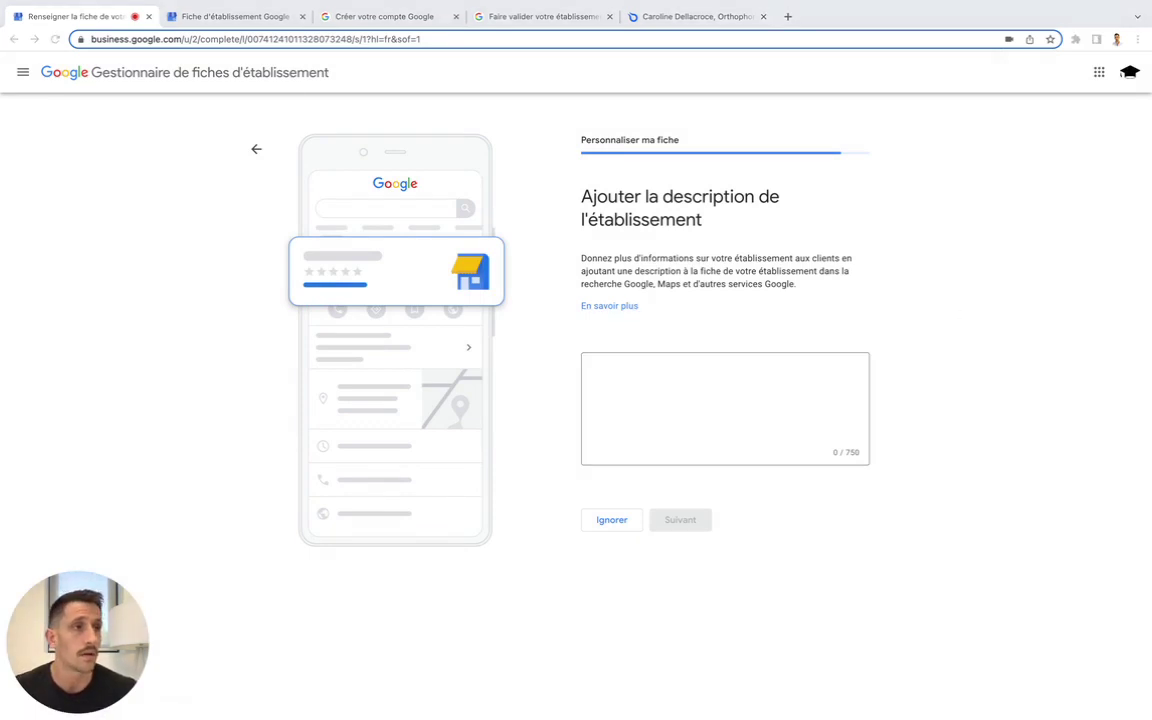
Paste 'Bienvenue sur la page Google du cabinet.' as the description and continue to photos
click(699, 388)
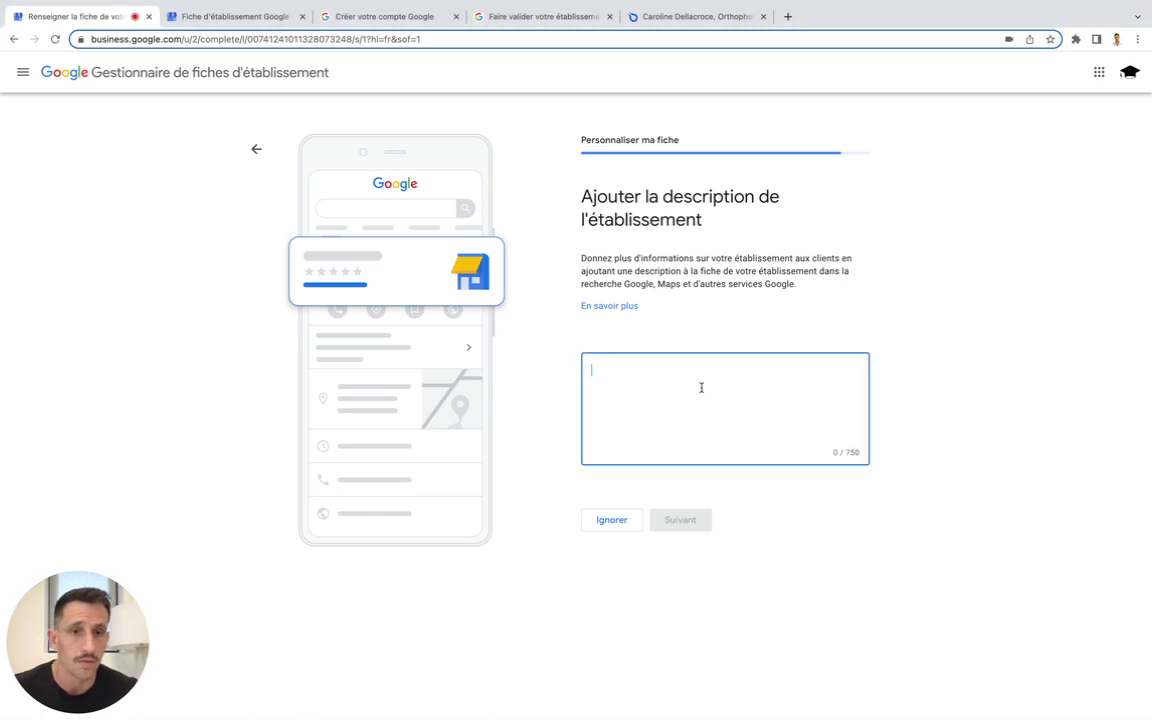
text(Bienvenue sur la page Google du cabinet.)
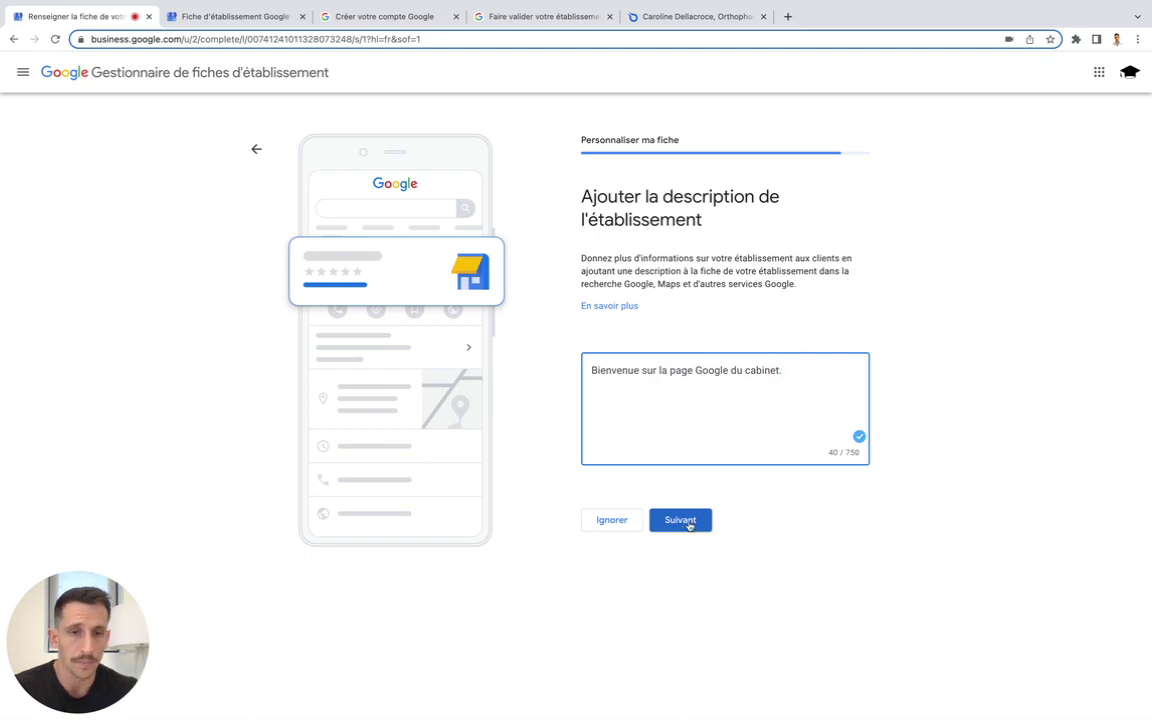
click(689, 522)
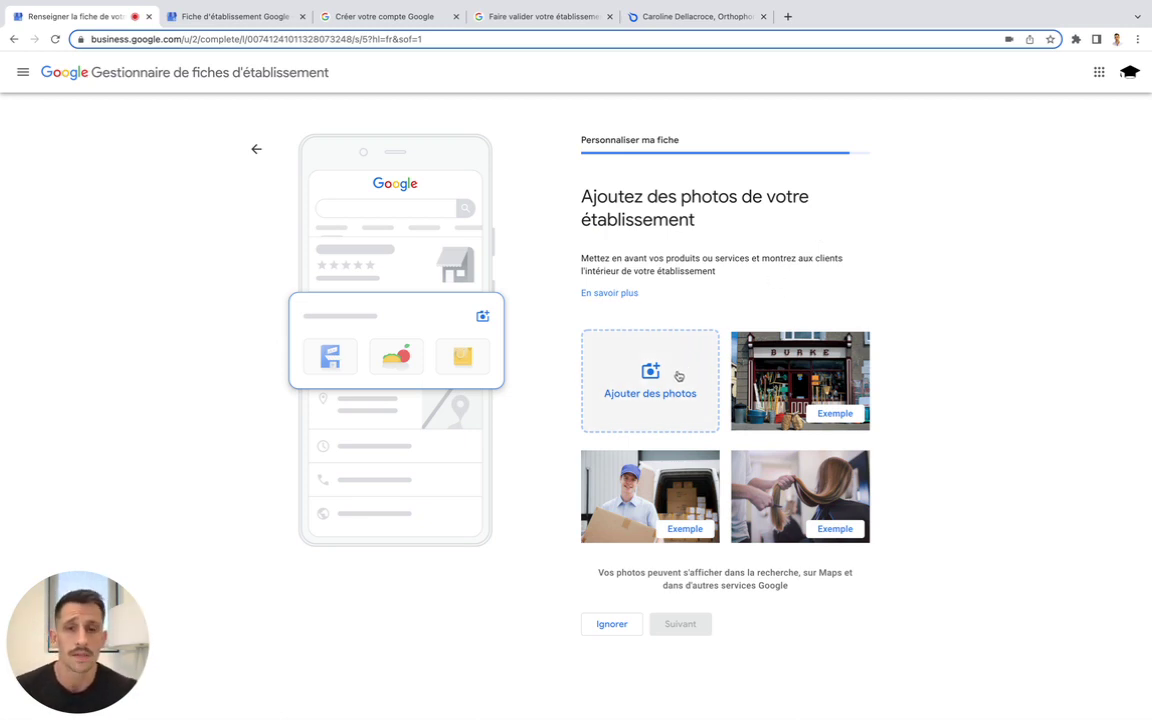
Attempt twice to upload the 'Mon cabinet' photo, then close the failed import and skip photos
click(678, 373)
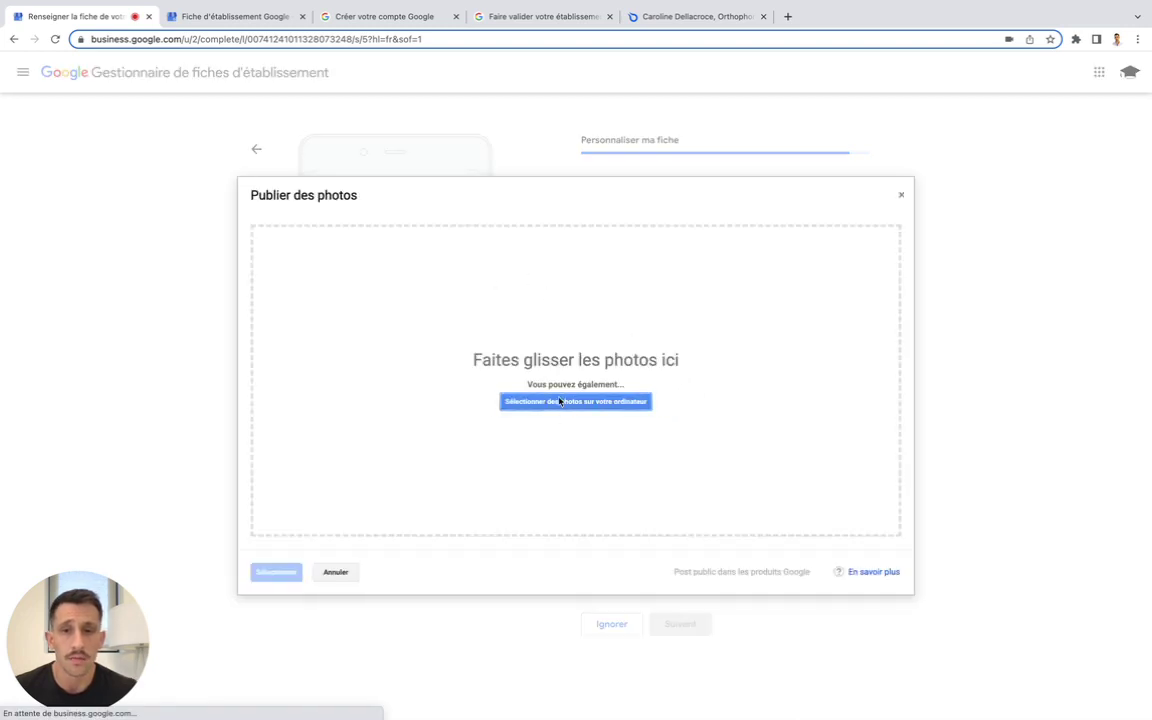
click(571, 404)
click(257, 183)
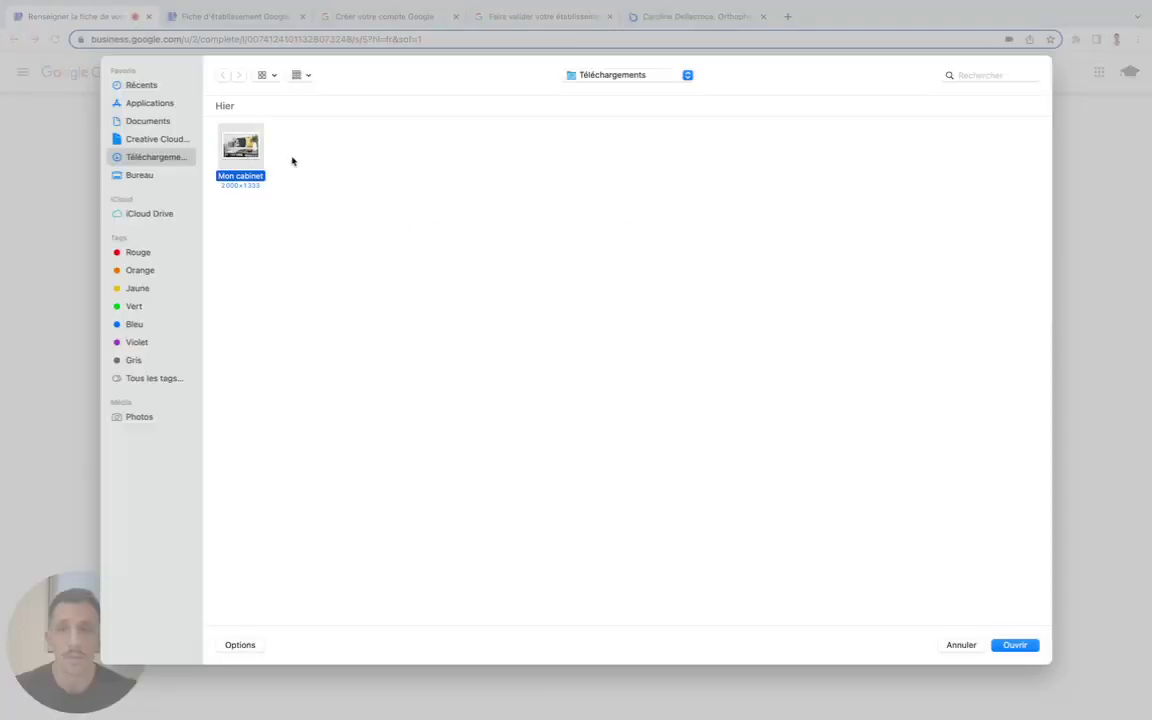
click(1010, 647)
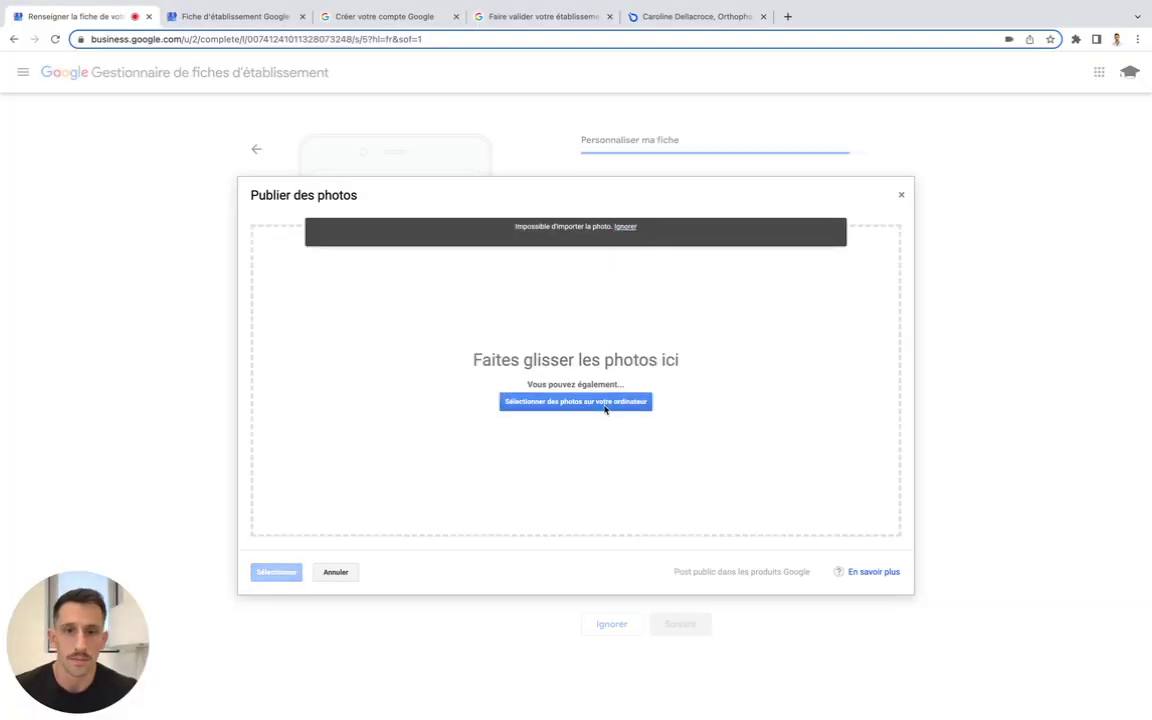
click(607, 404)
click(238, 148)
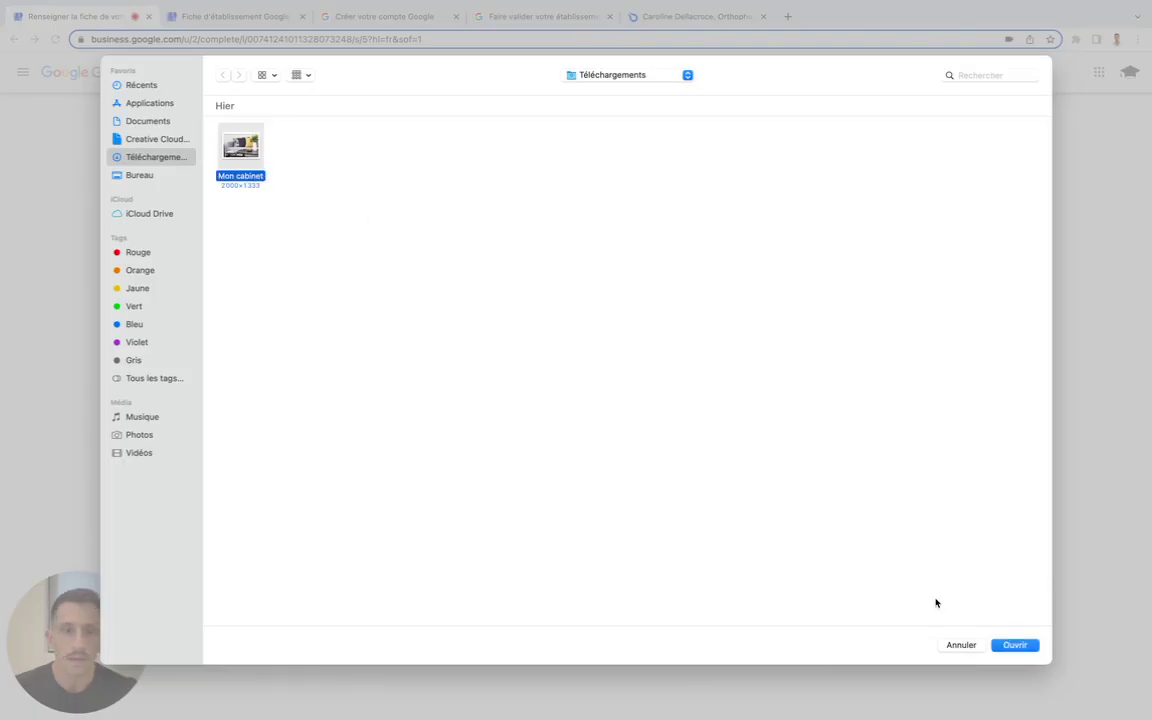
click(1014, 645)
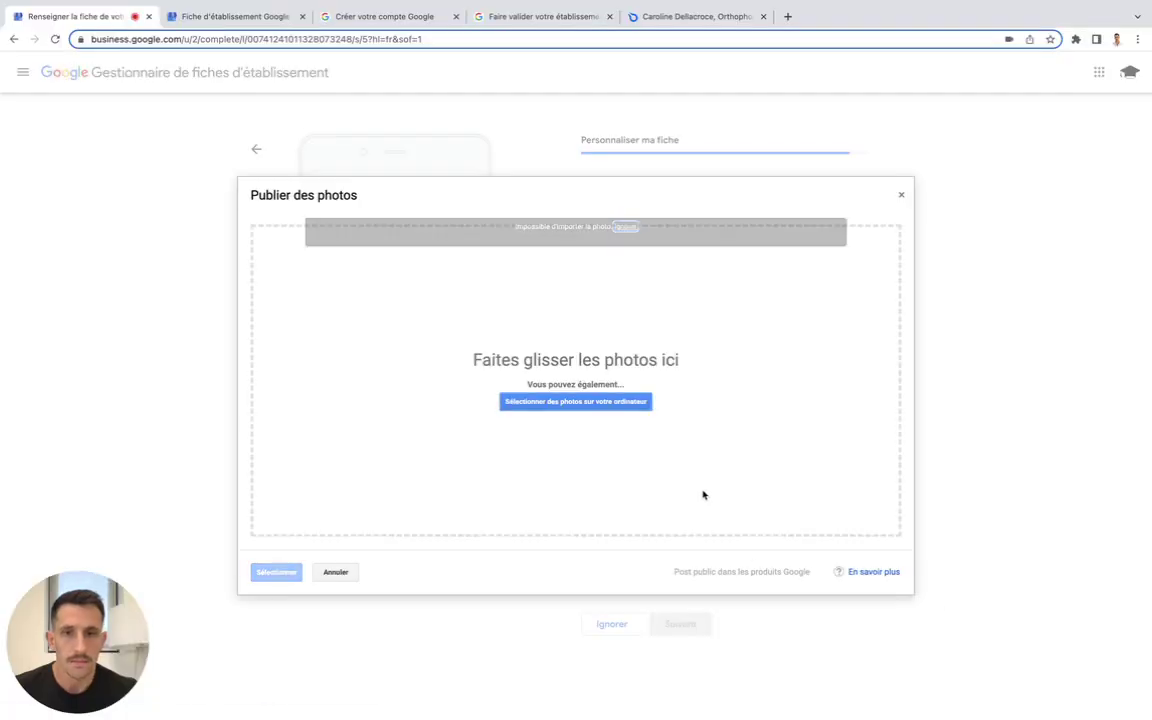
click(335, 572)
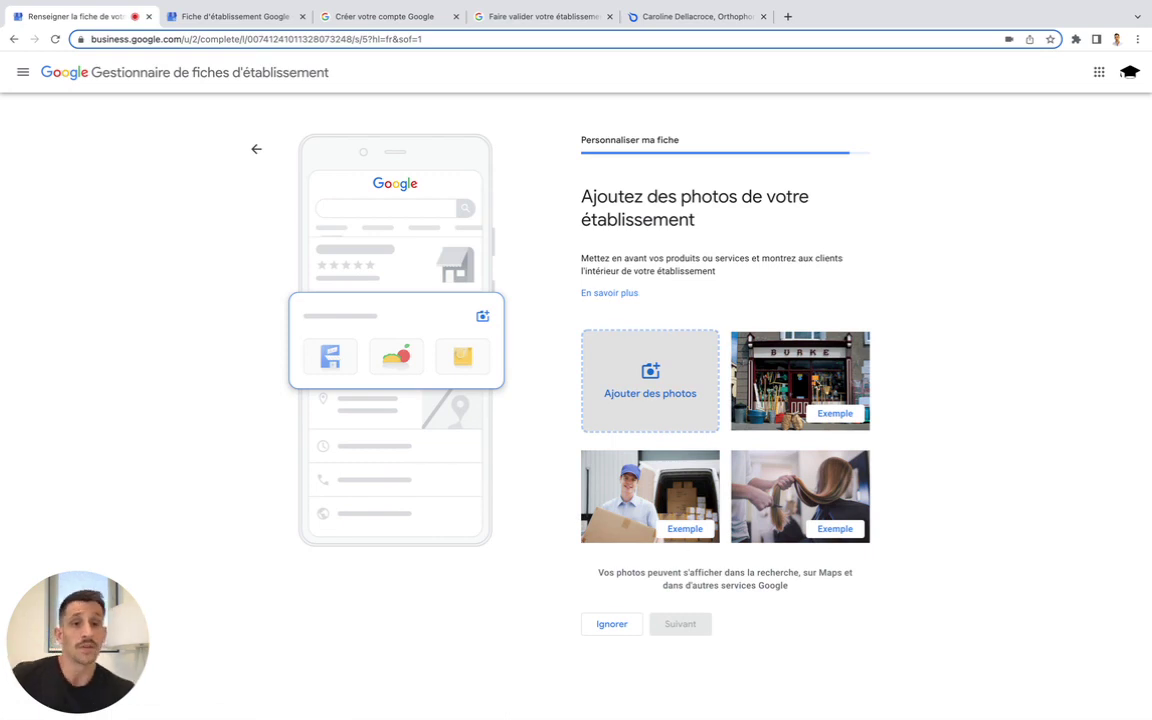
click(617, 624)
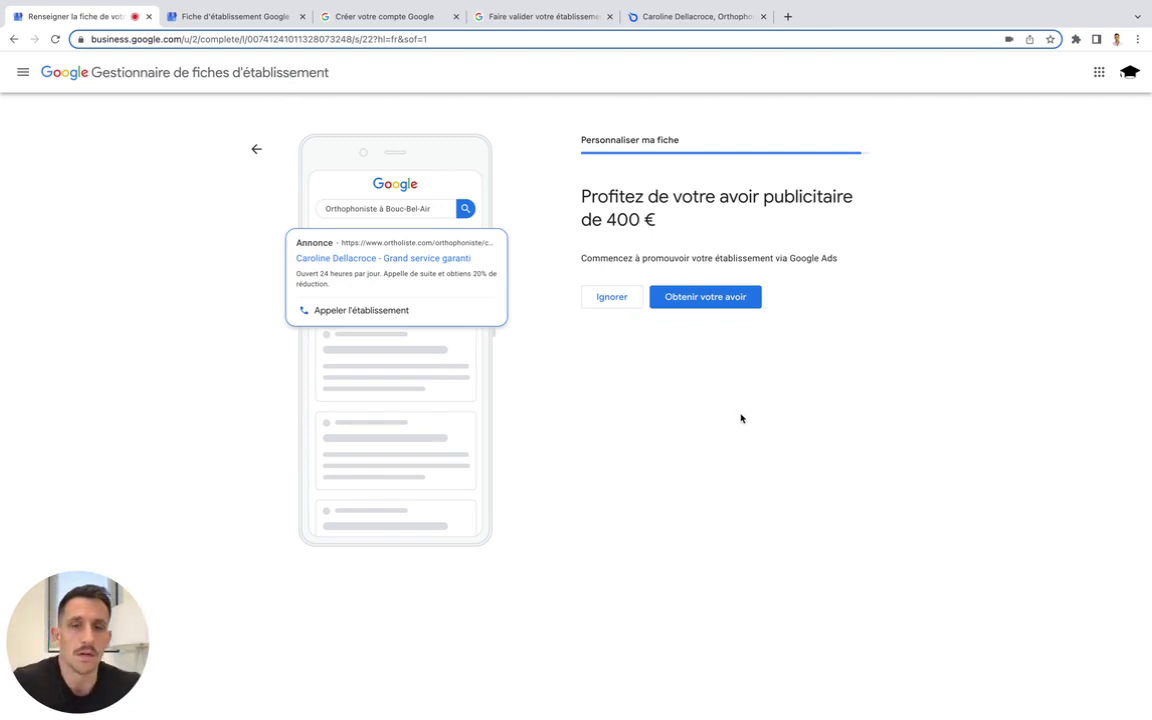
Decline the 400 € ad credit and finish setup to view the listing in Google Search
click(612, 297)
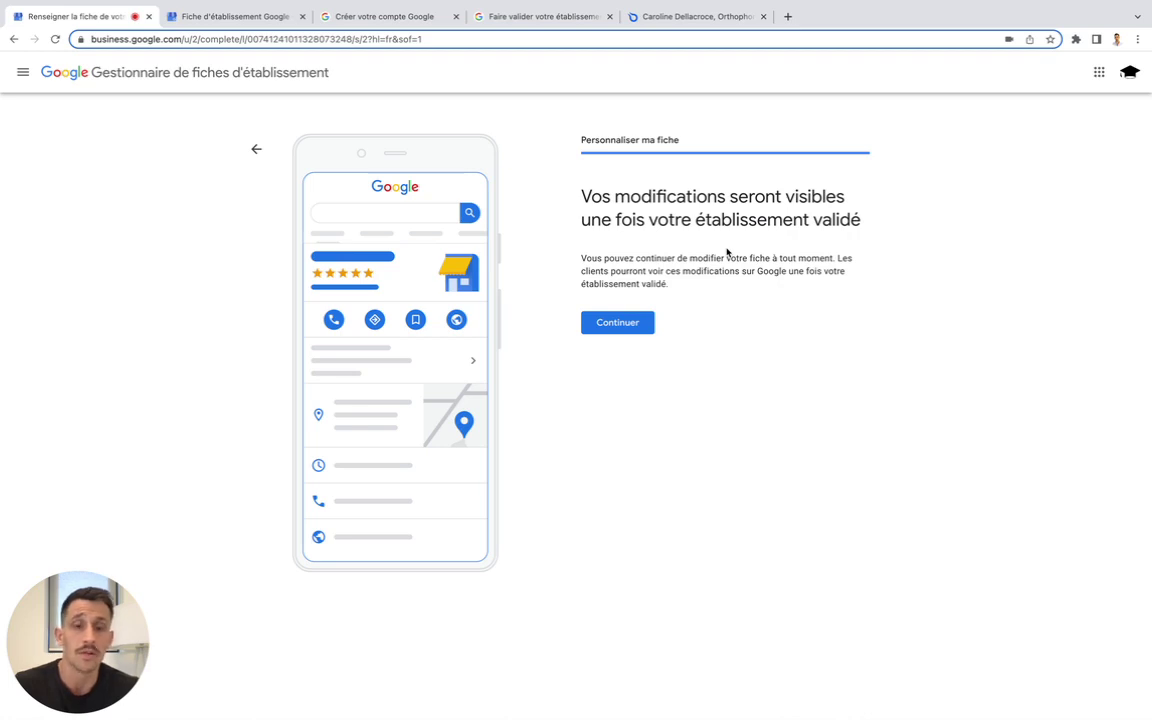
click(615, 326)
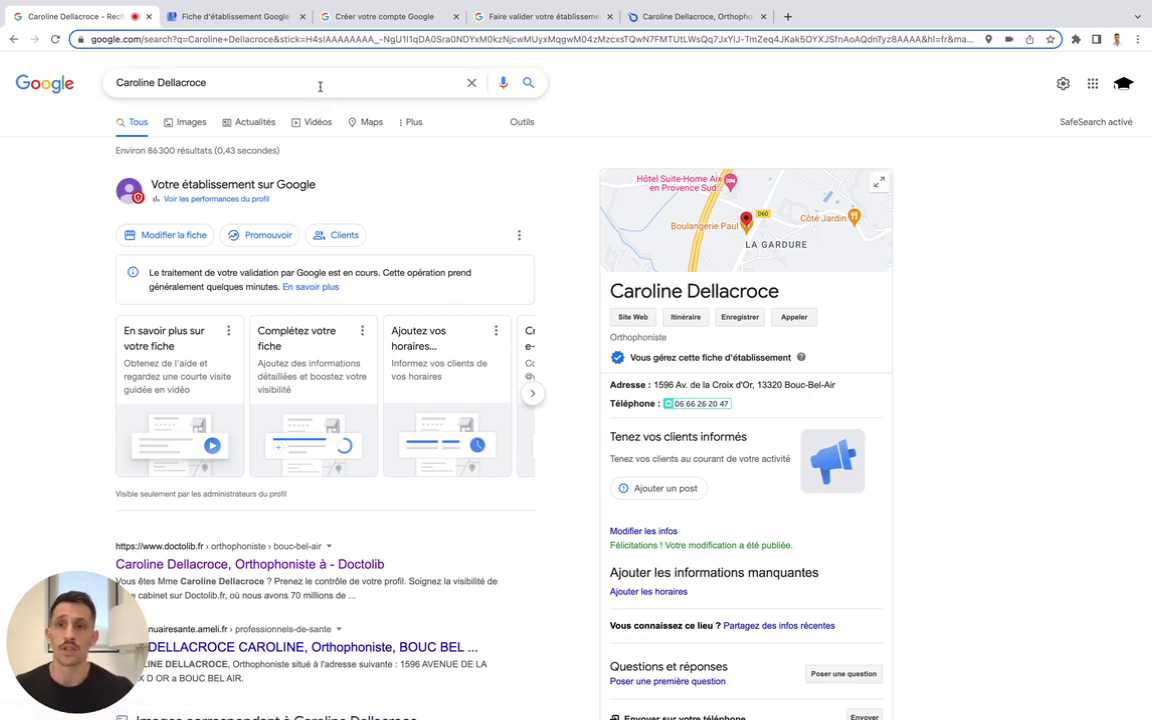
From the practice's Google listing panel, open its website via the Site Web button
click(320, 86)
click(585, 85)
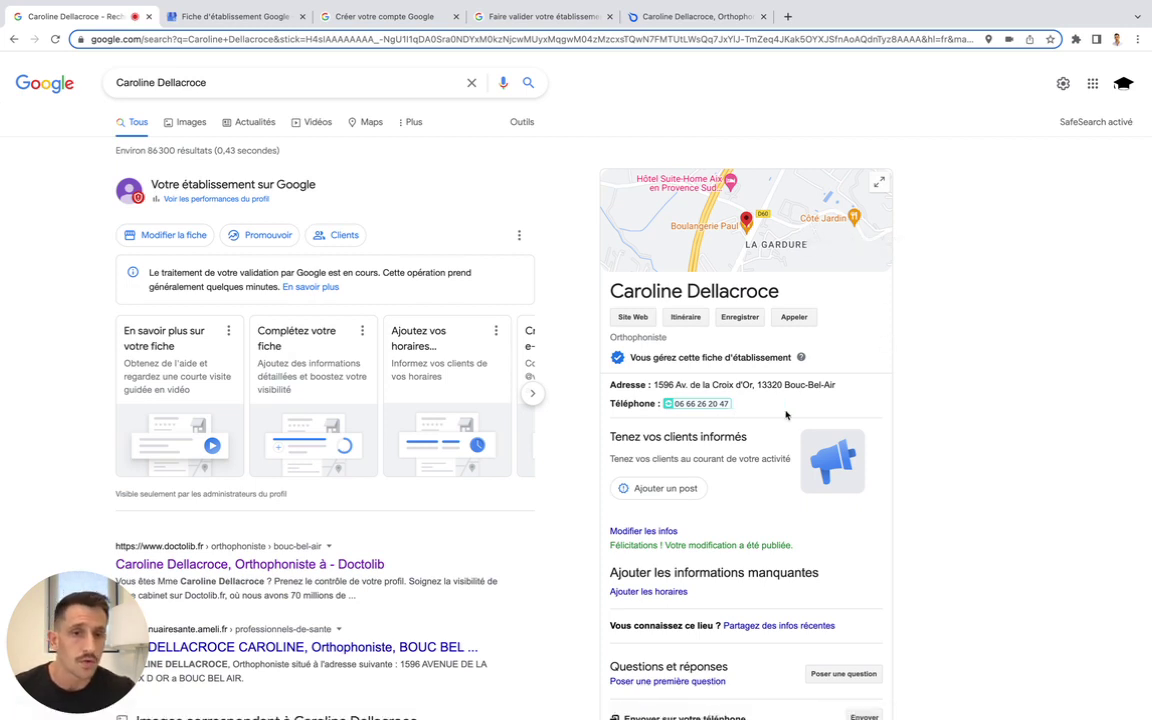
scroll(787, 412, down, 1)
scroll(786, 414, up, 1)
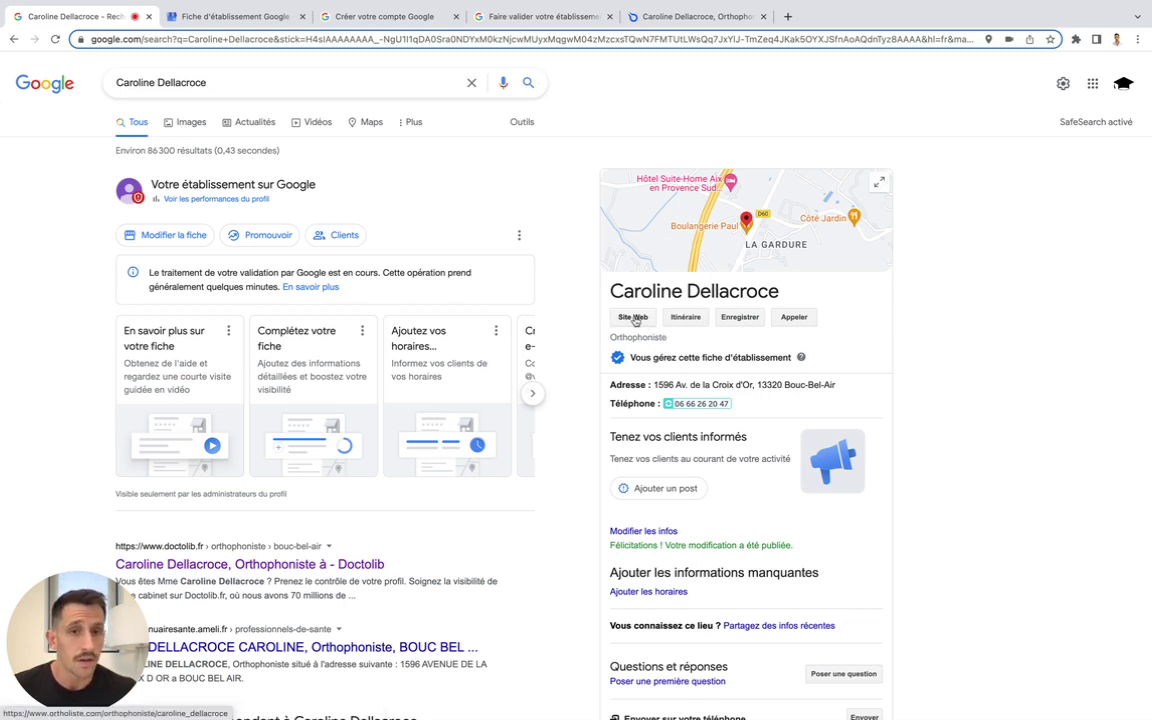
click(634, 319)
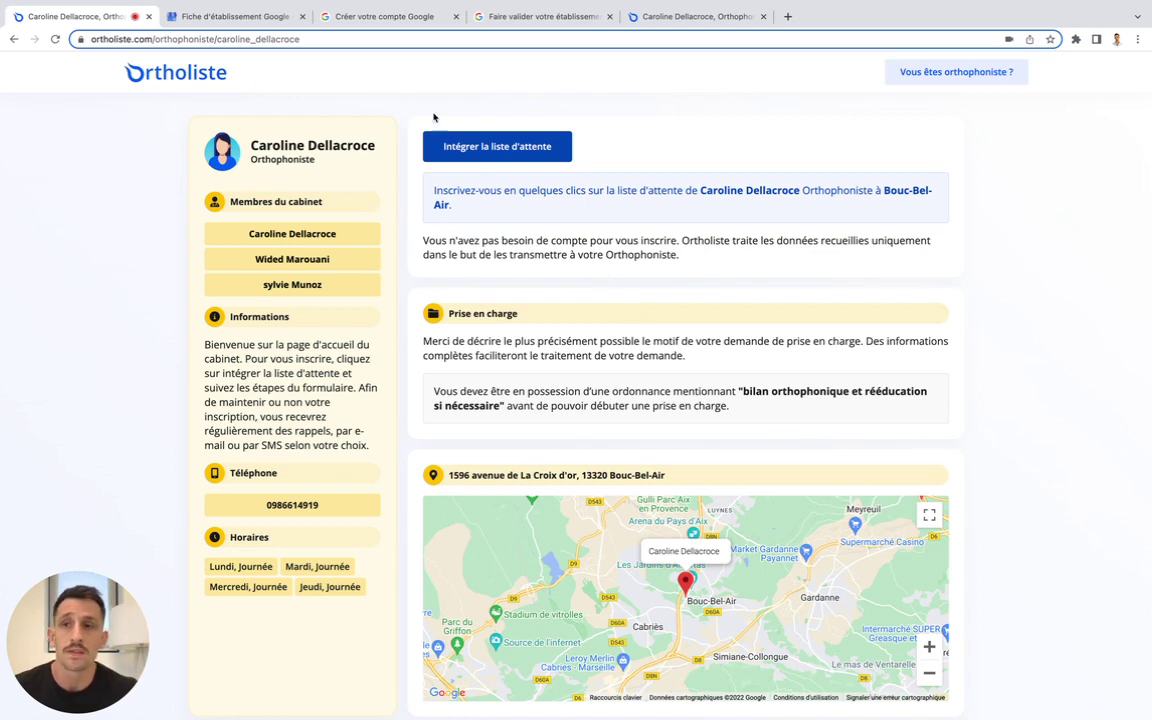
Preview the 'Intégrer la liste d'attente' form's patient name field, then go back to Google results
click(500, 149)
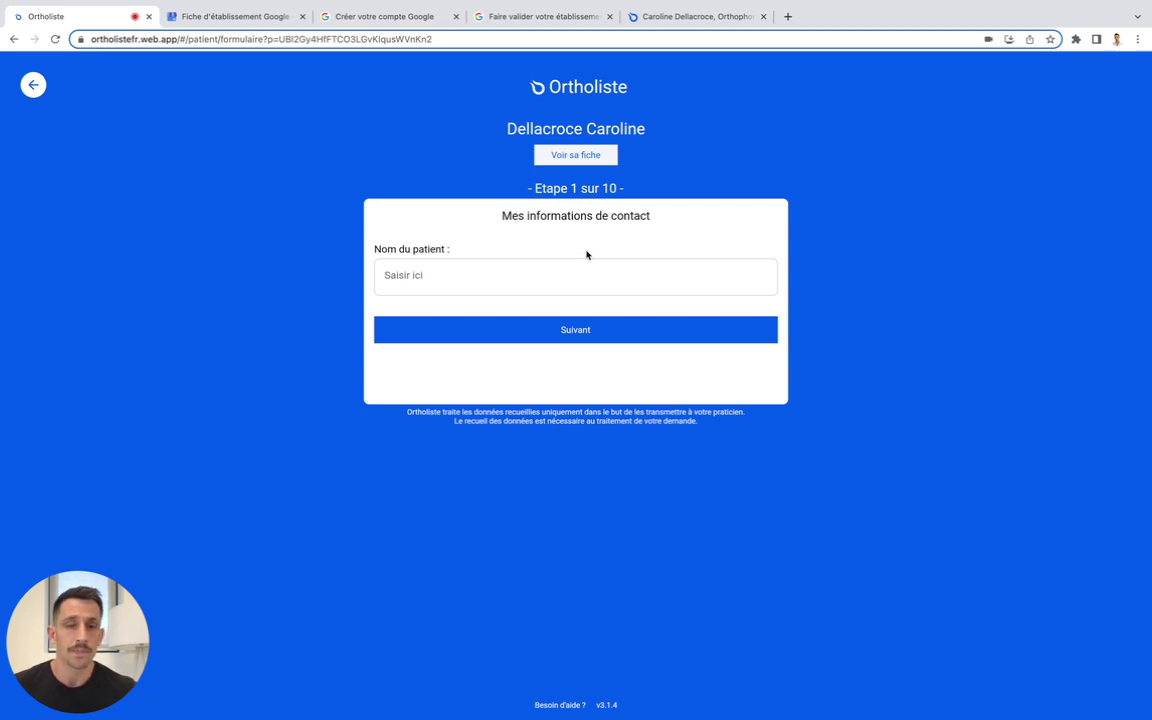
click(535, 280)
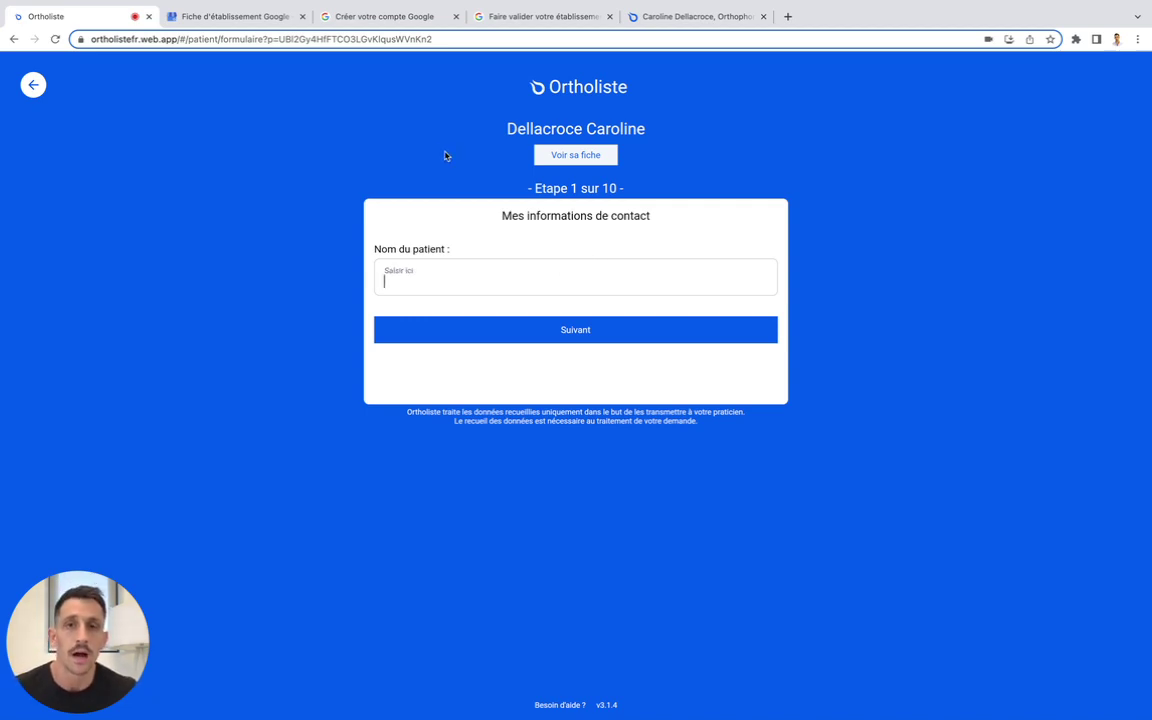
click(39, 93)
click(15, 42)
click(14, 42)
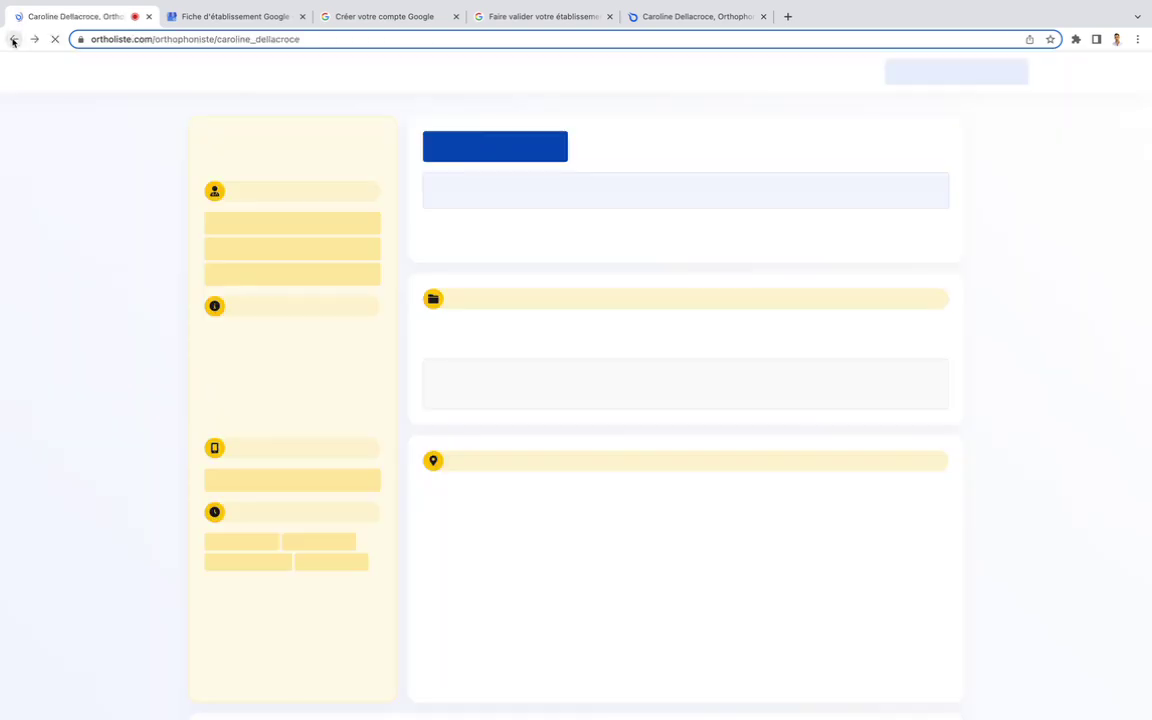
click(13, 40)
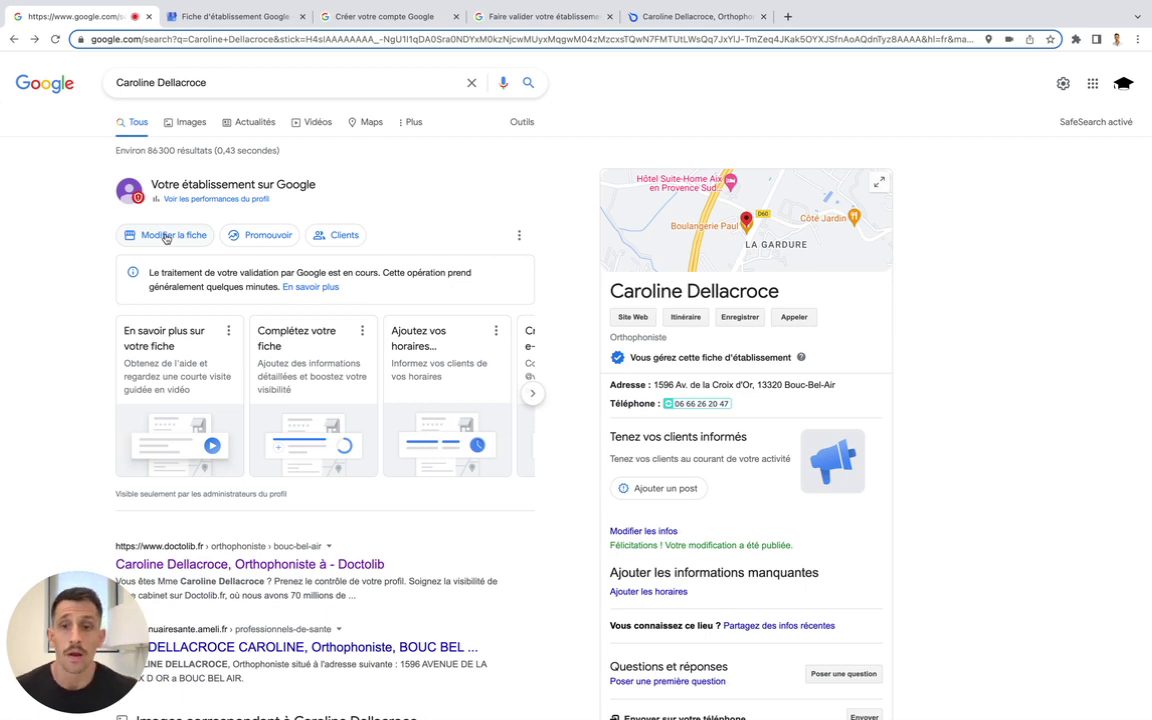
click(166, 237)
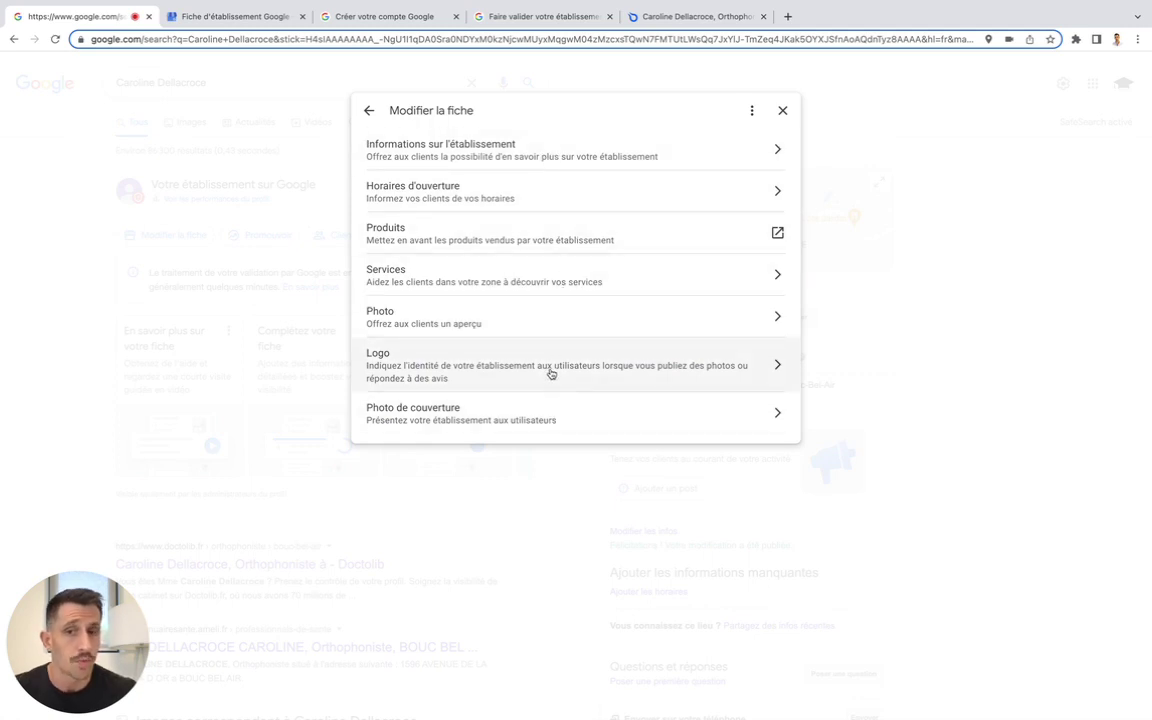
click(537, 198)
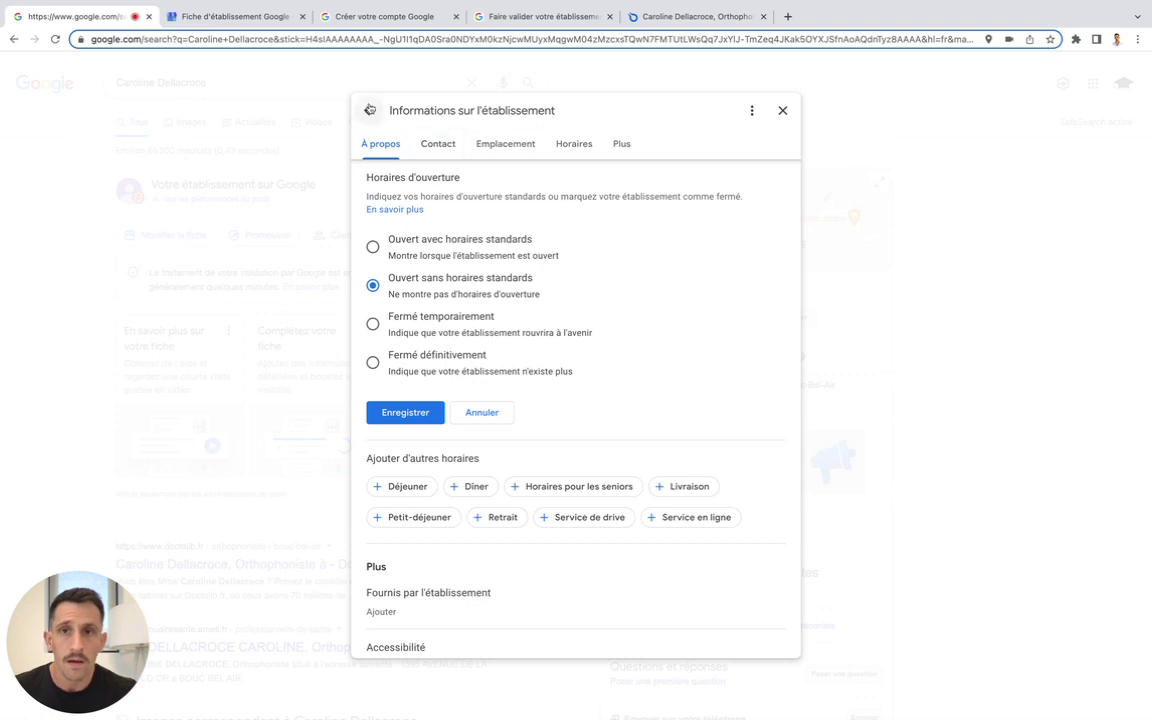
click(369, 110)
click(474, 160)
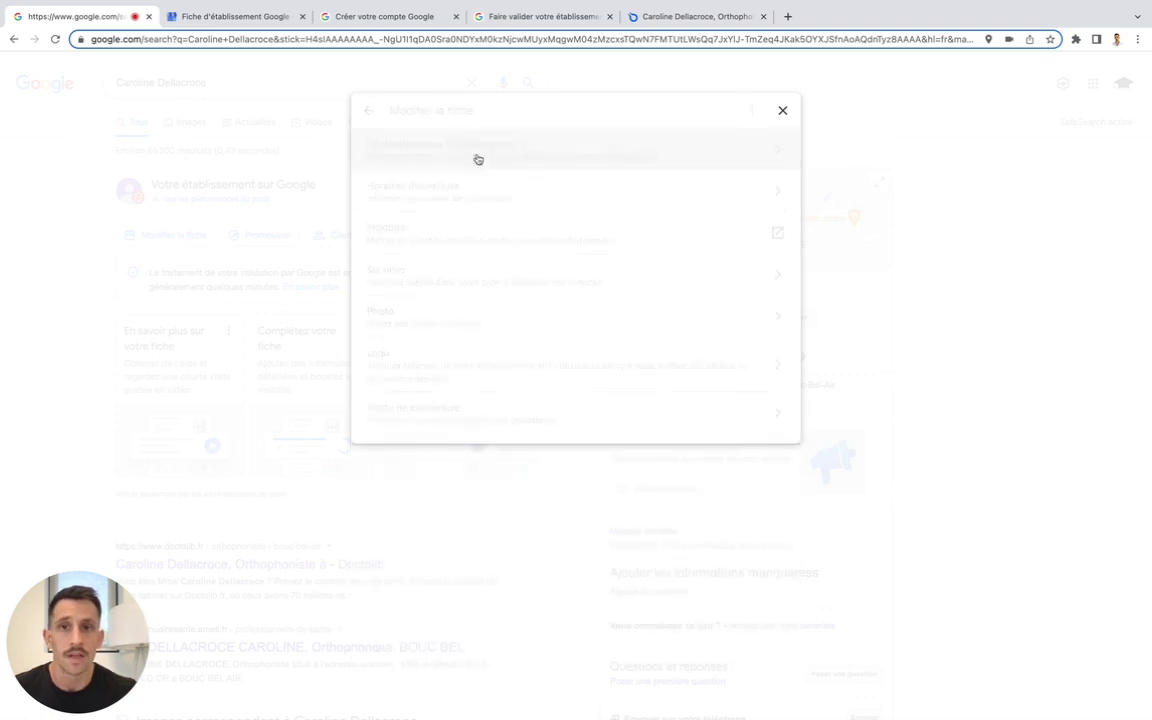
click(782, 116)
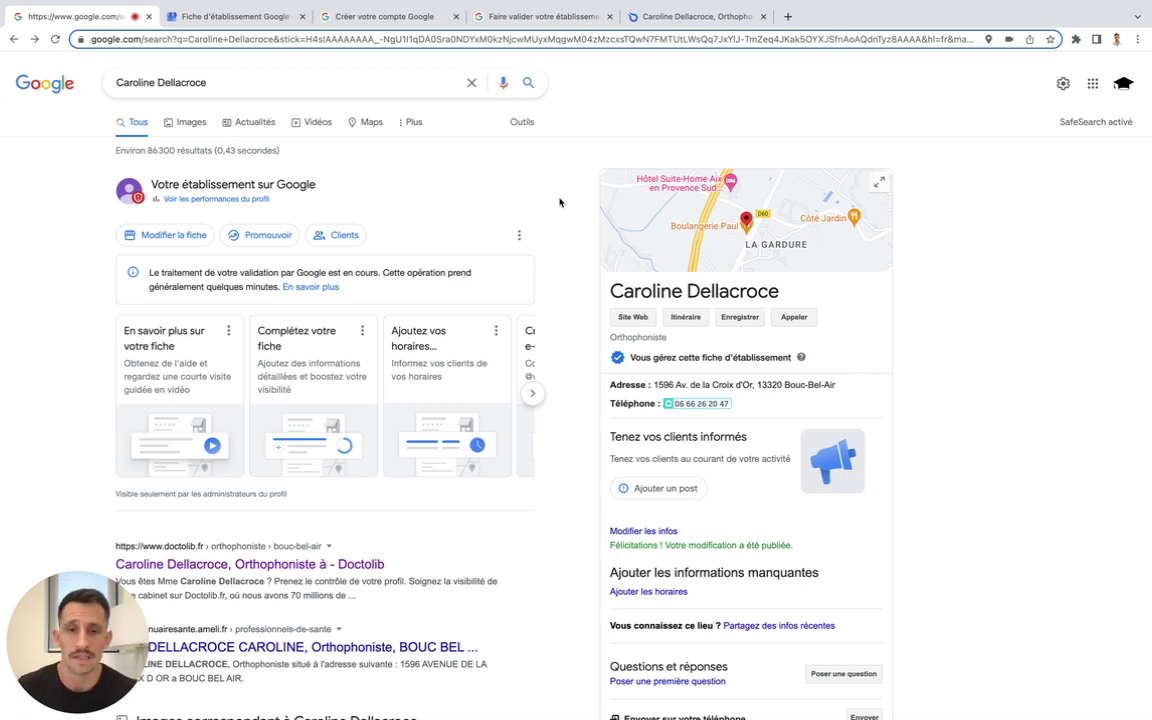
mouse_move(925, 3)
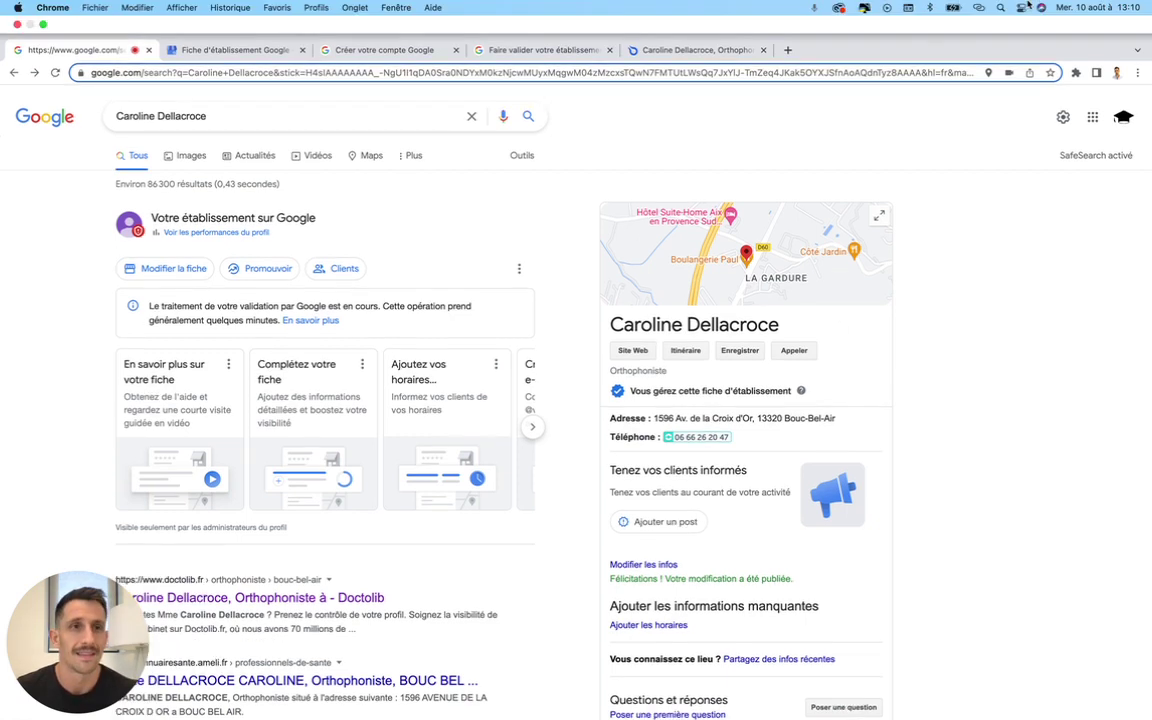